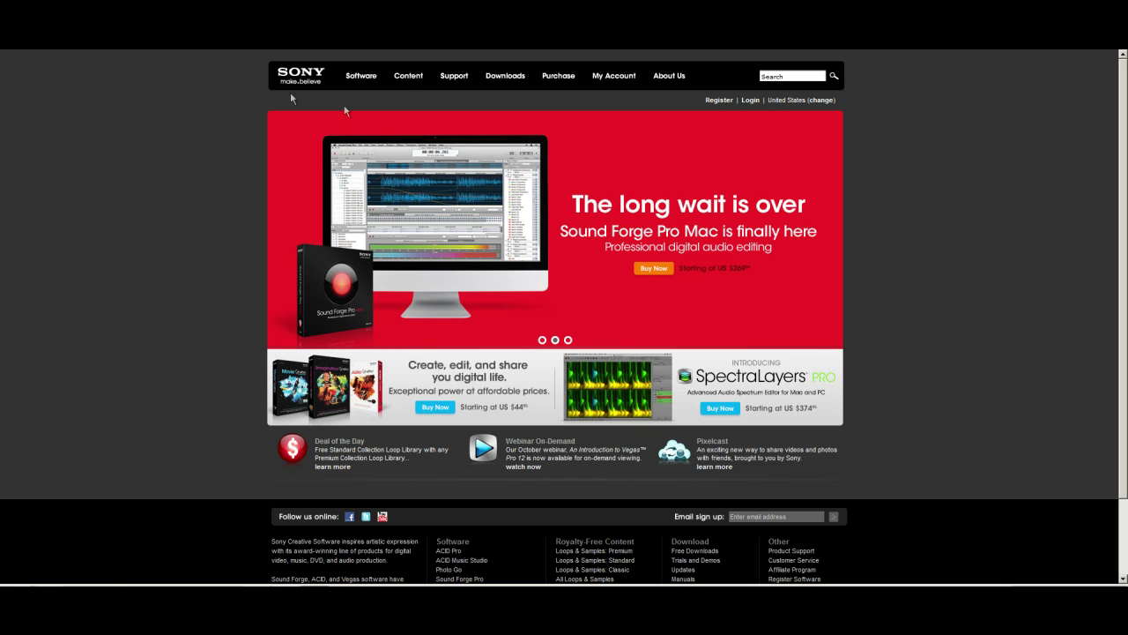
Open the Sony Sound Effects catalogue and scroll through its Detroit Chop Shop library listings.
{"action": "mouse_move", "coordinate": [408, 79]}
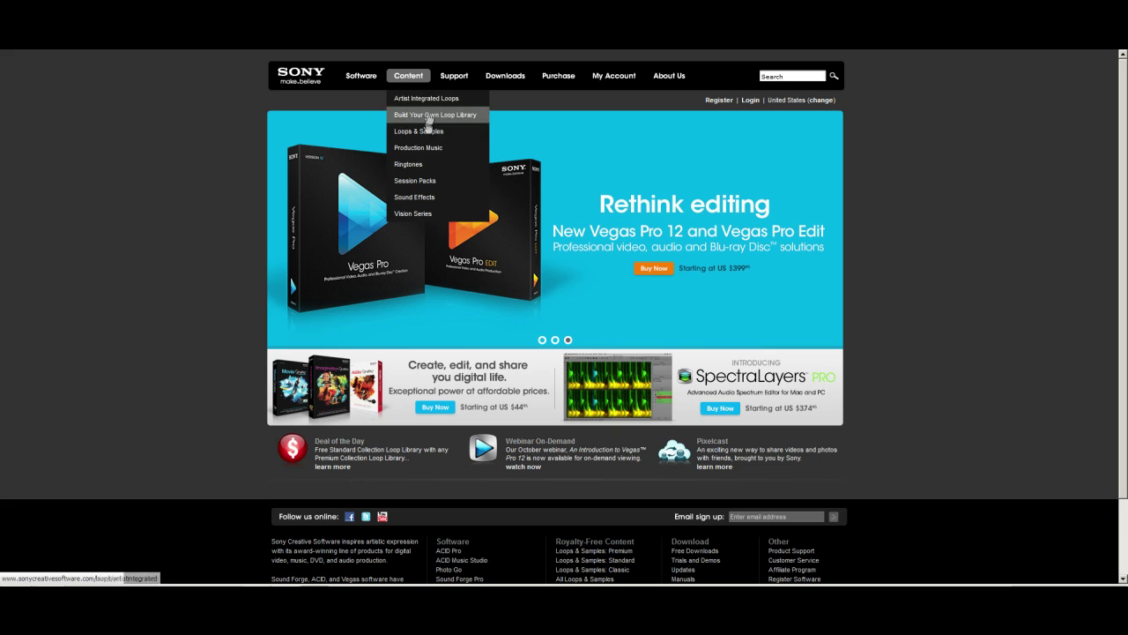
{"action": "left_click", "coordinate": [422, 199]}
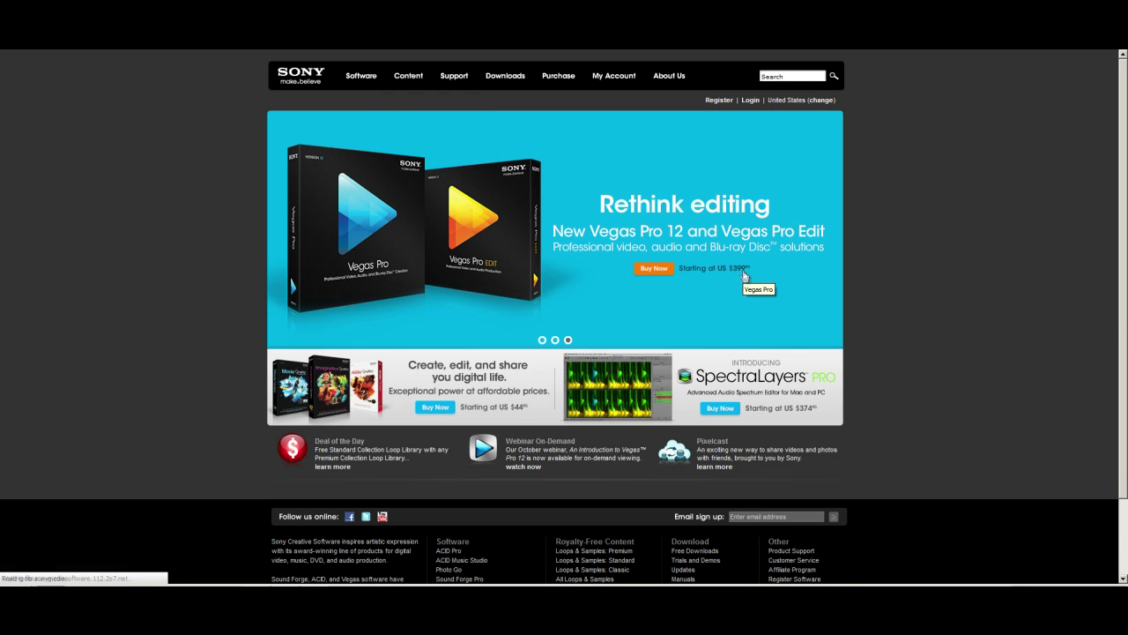
{"action": "scroll", "coordinate": [456, 273], "scroll_direction": "down", "scroll_amount": 5}
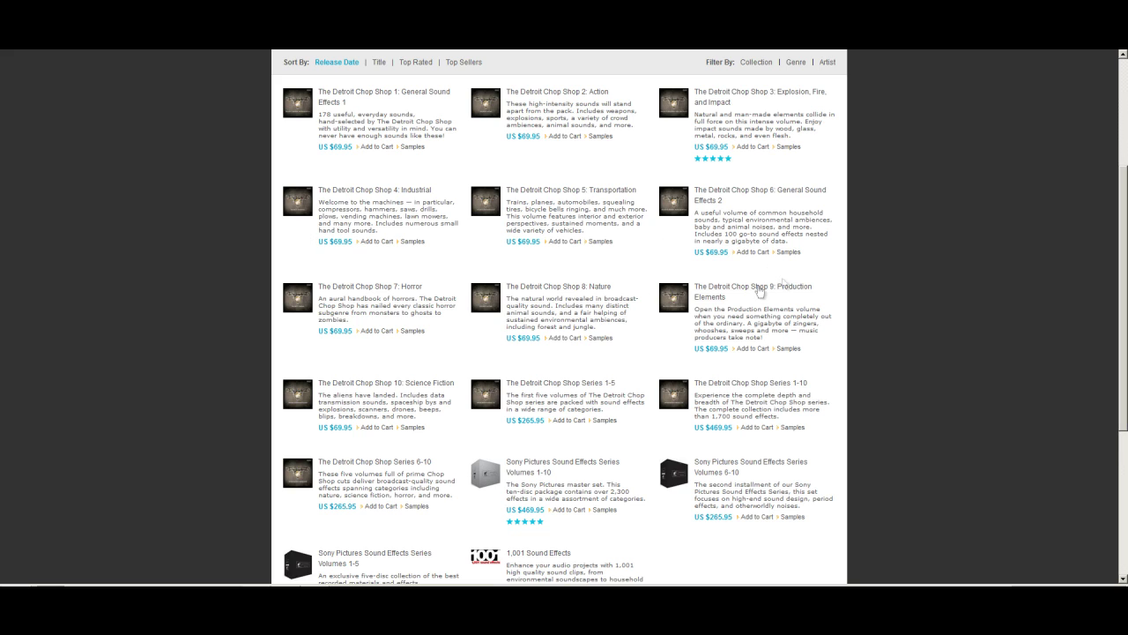
{"action": "scroll", "coordinate": [759, 292], "scroll_direction": "down", "scroll_amount": 7}
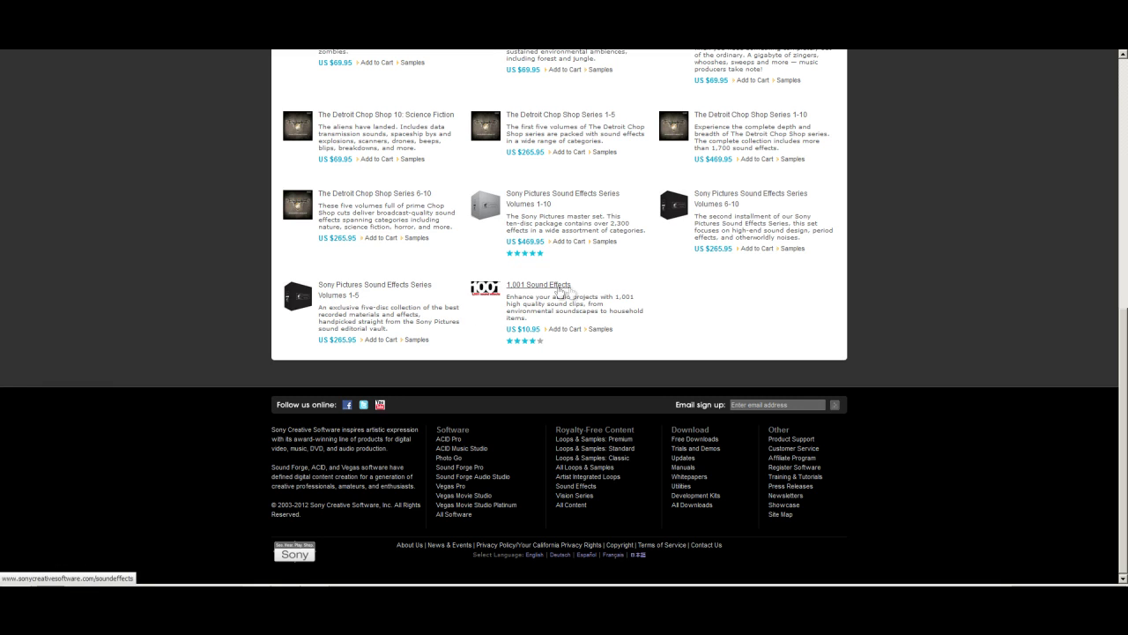
{"action": "scroll", "coordinate": [427, 312], "scroll_direction": "up", "scroll_amount": 3}
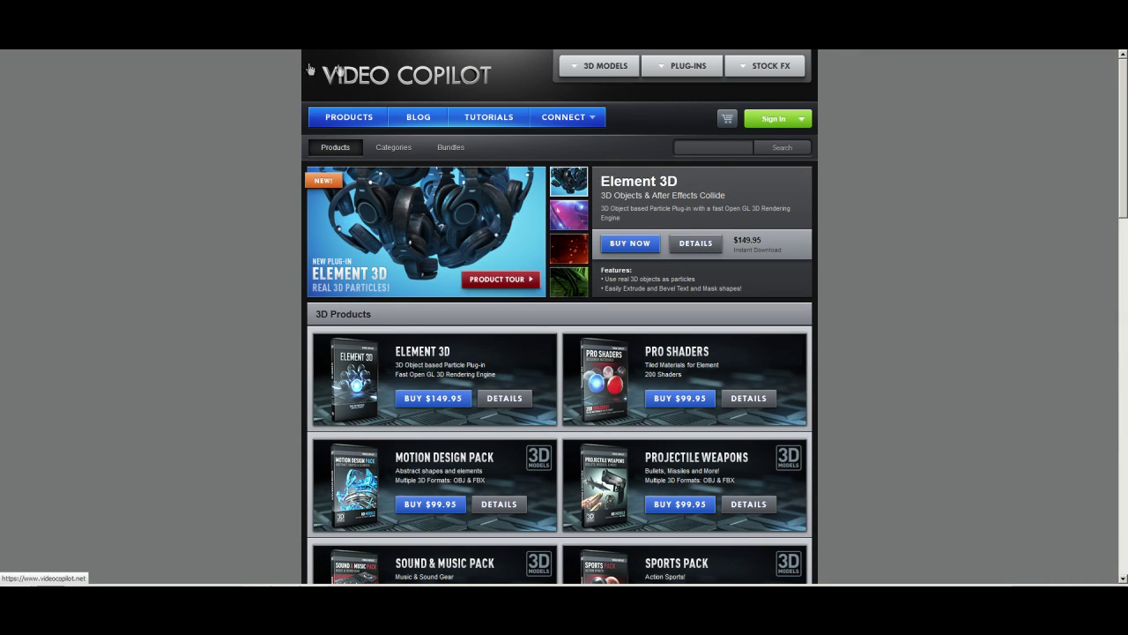
Scroll up and down the videocopilot.net product page, including Element 3D at $149.95.
{"action": "scroll", "coordinate": [574, 249], "scroll_direction": "down", "scroll_amount": 5}
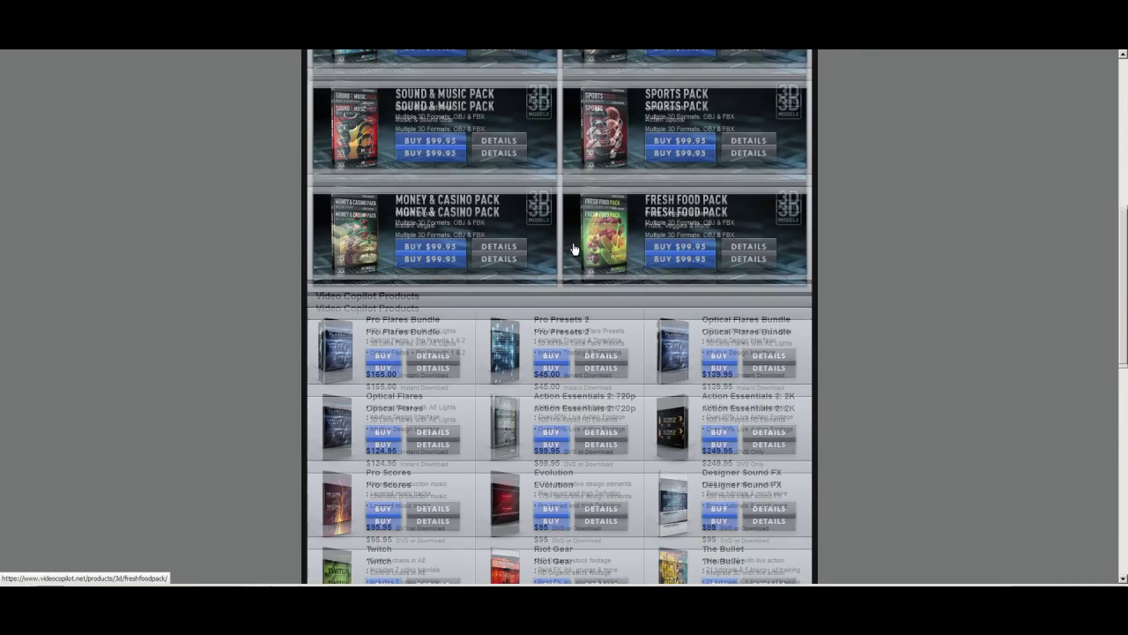
{"action": "scroll", "coordinate": [573, 243], "scroll_direction": "down", "scroll_amount": 3}
{"action": "scroll", "coordinate": [572, 243], "scroll_direction": "up", "scroll_amount": 1}
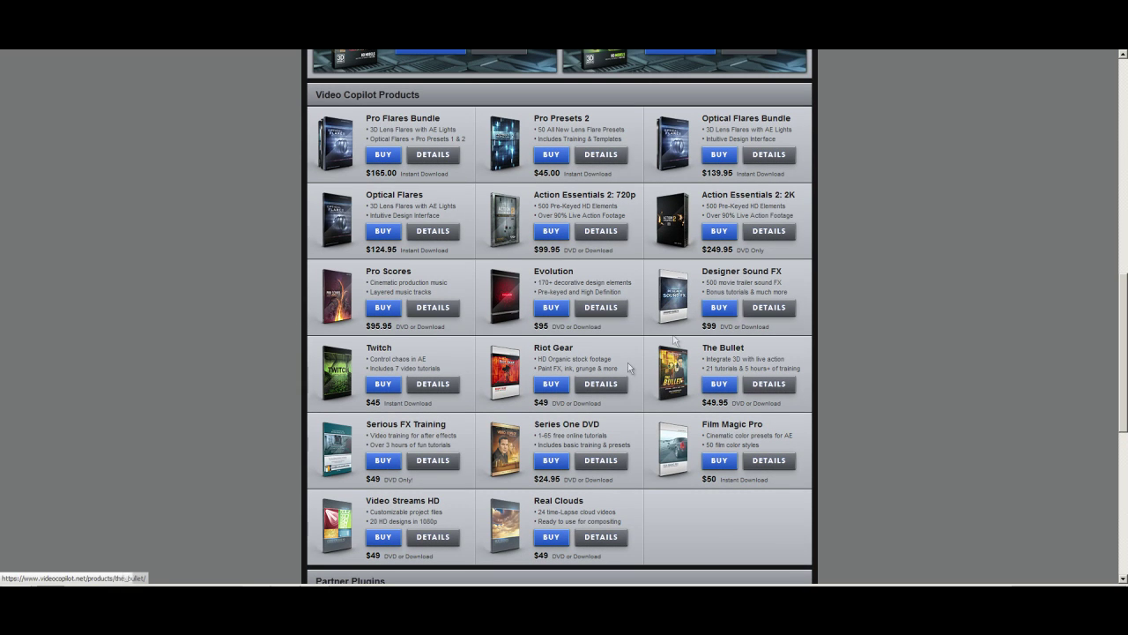
{"action": "scroll", "coordinate": [487, 296], "scroll_direction": "up", "scroll_amount": 4}
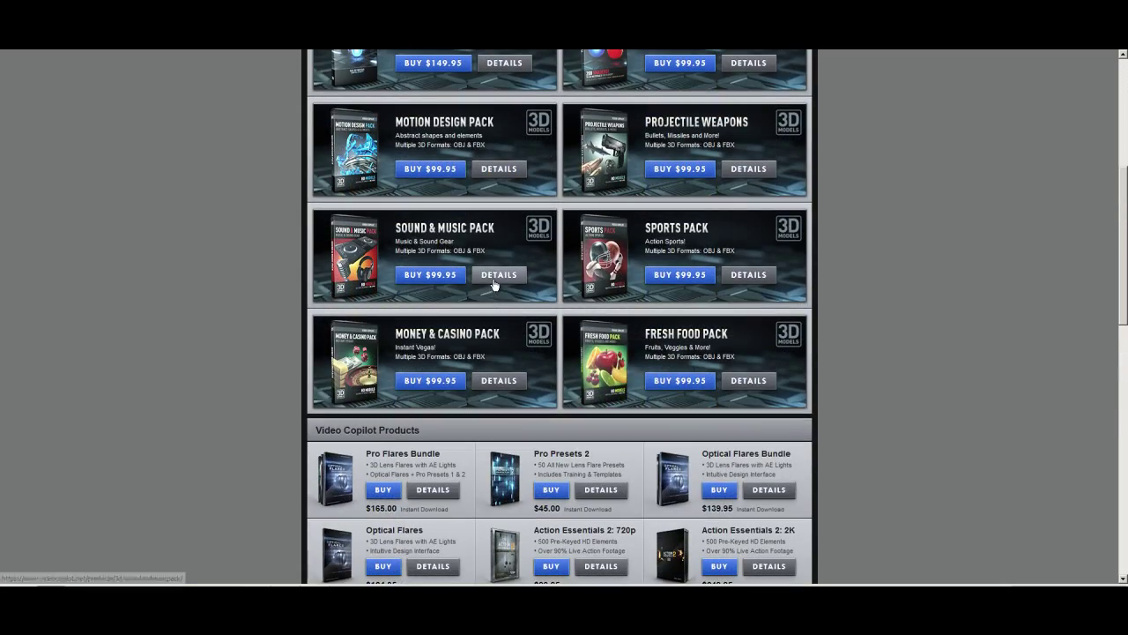
{"action": "scroll", "coordinate": [496, 287], "scroll_direction": "down", "scroll_amount": 6}
{"action": "scroll", "coordinate": [507, 348], "scroll_direction": "up", "scroll_amount": 3}
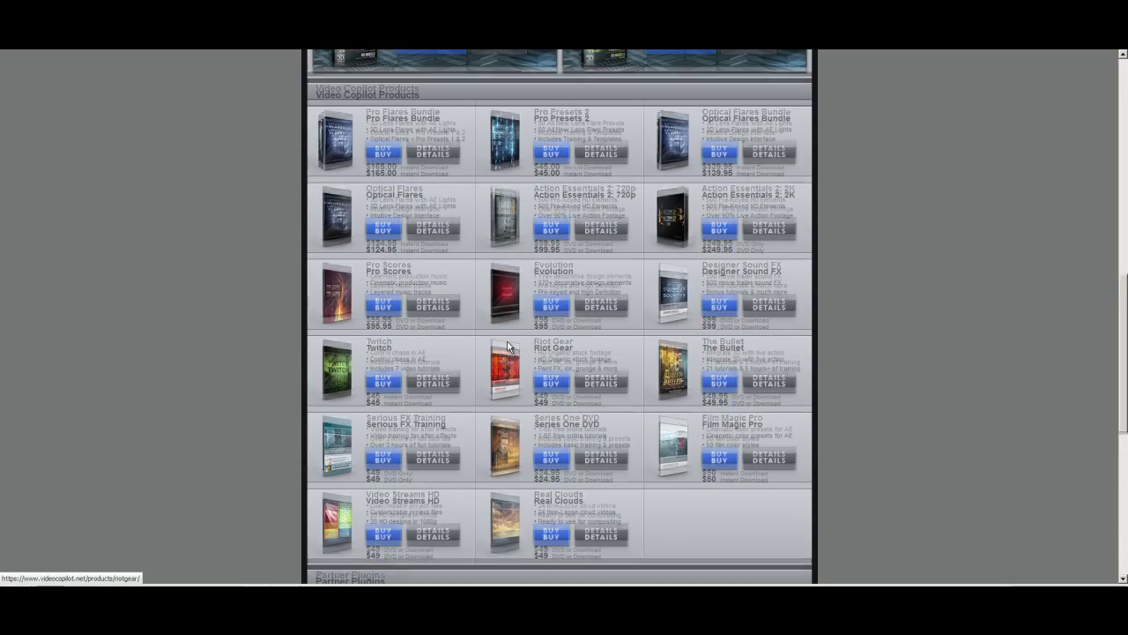
{"action": "scroll", "coordinate": [507, 348], "scroll_direction": "down", "scroll_amount": 6}
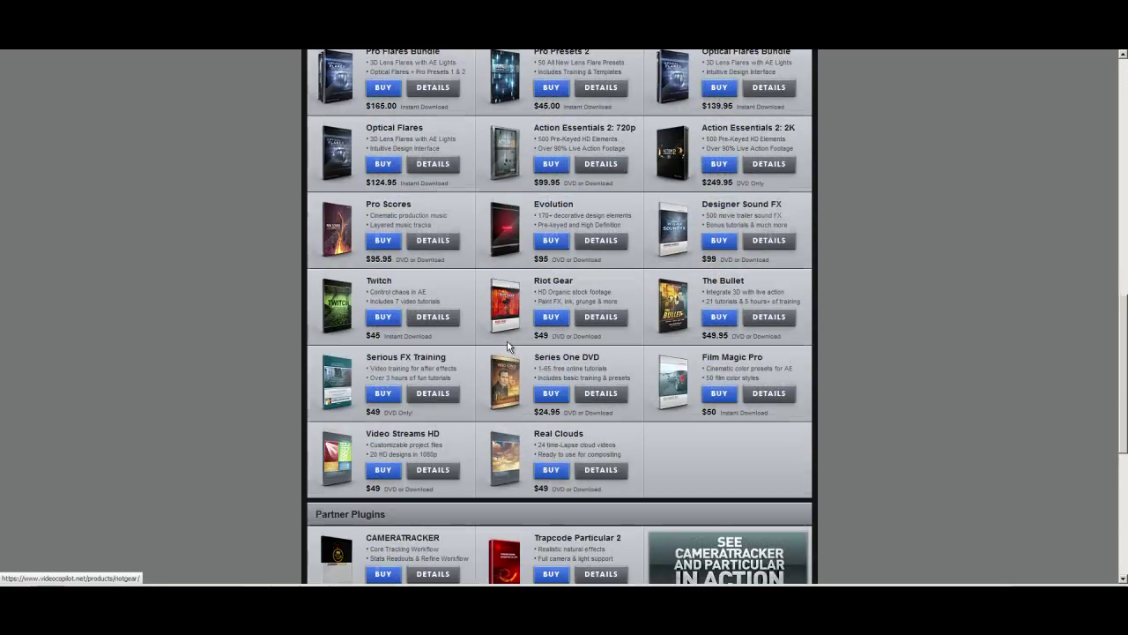
{"action": "scroll", "coordinate": [507, 344], "scroll_direction": "up", "scroll_amount": 2}
{"action": "scroll", "coordinate": [506, 340], "scroll_direction": "up", "scroll_amount": 5}
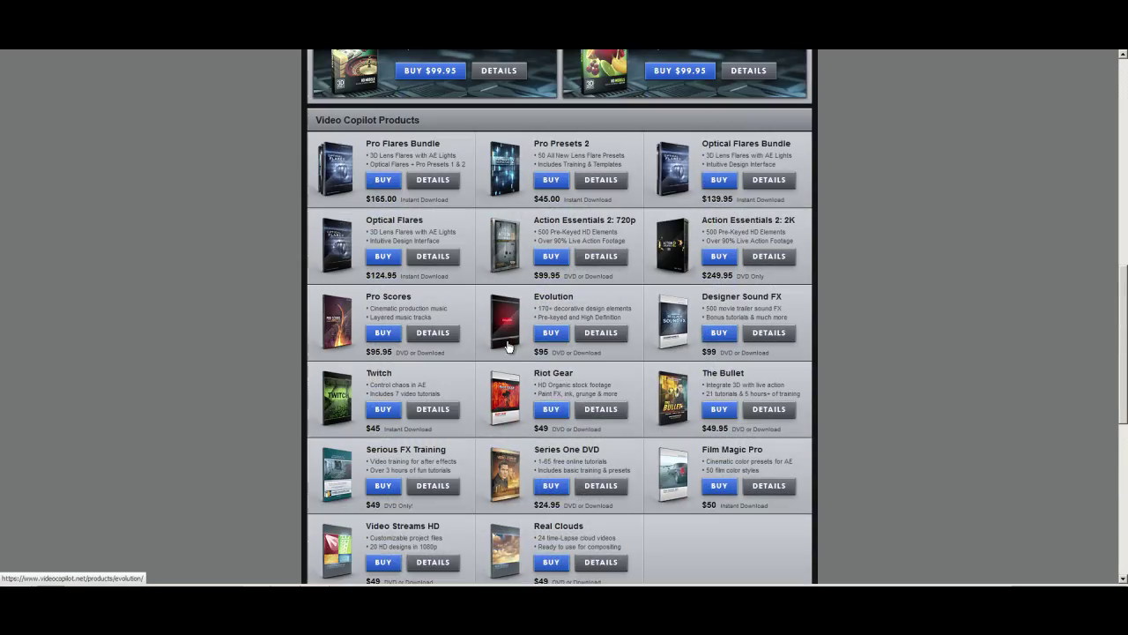
{"action": "scroll", "coordinate": [508, 344], "scroll_direction": "down", "scroll_amount": 2}
{"action": "scroll", "coordinate": [507, 348], "scroll_direction": "up", "scroll_amount": 2}
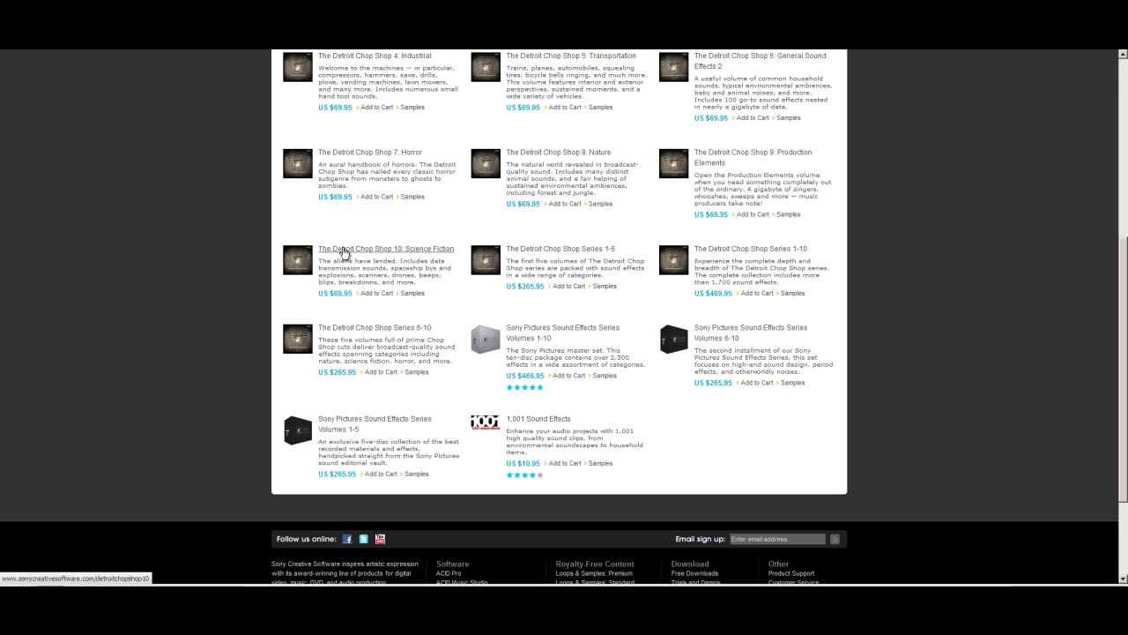
{"action": "scroll", "coordinate": [342, 251], "scroll_direction": "up", "scroll_amount": 5}
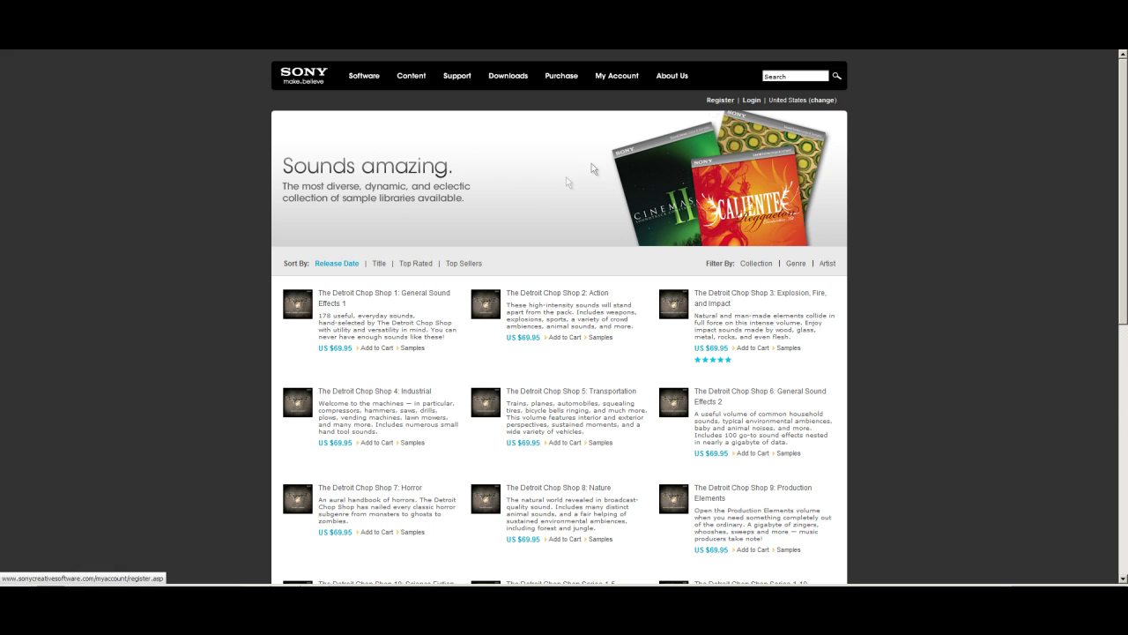
Scroll through the Sony listing of Detroit Chop Shop libraries priced at $69.95.
{"action": "scroll", "coordinate": [534, 202], "scroll_direction": "down", "scroll_amount": 1}
{"action": "scroll", "coordinate": [533, 202], "scroll_direction": "down", "scroll_amount": 4}
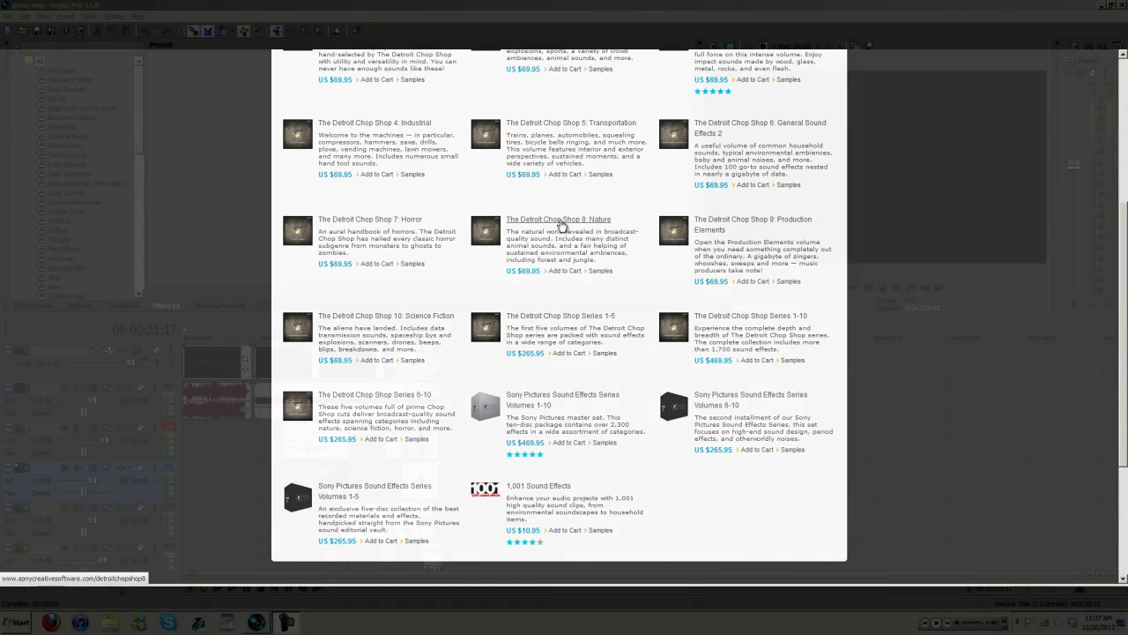
{"action": "scroll", "coordinate": [562, 227], "scroll_direction": "up", "scroll_amount": 5}
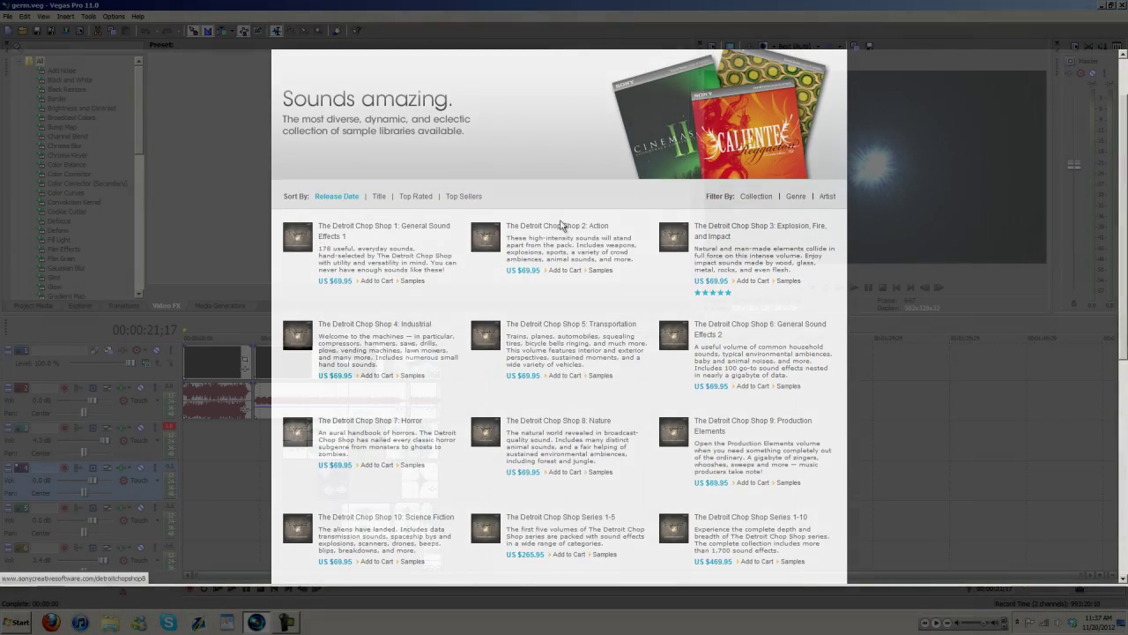
{"action": "scroll", "coordinate": [561, 226], "scroll_direction": "down", "scroll_amount": 5}
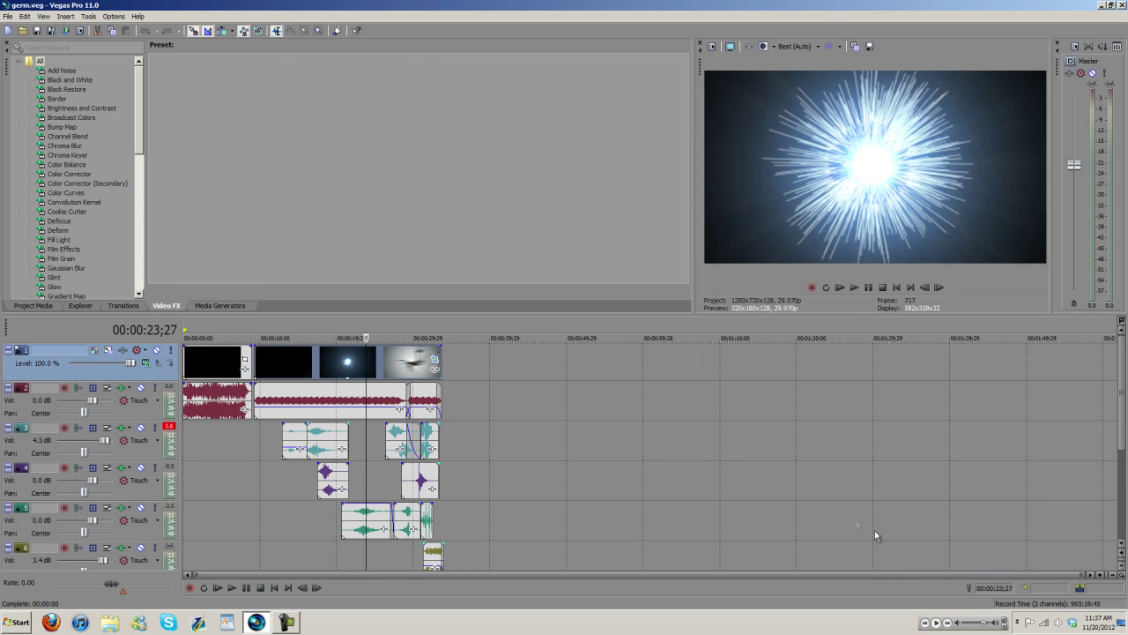
In iTunes' Sound FX all playlist, select the ac130_fco_firingtoclose_02 clip and scroll the list.
{"action": "left_click", "coordinate": [1003, 625]}
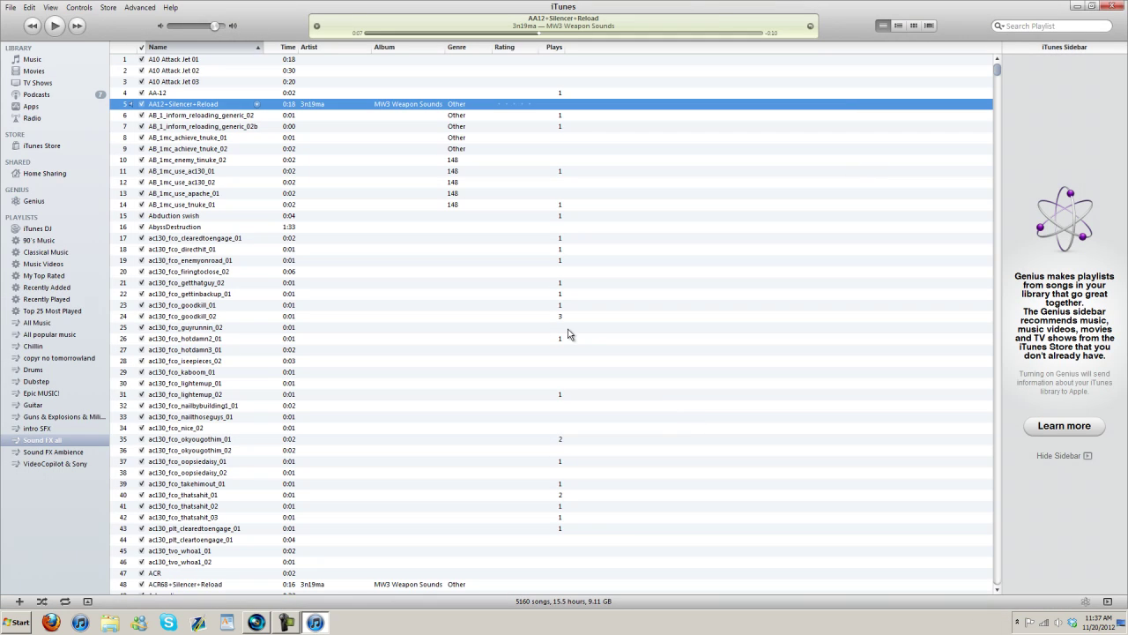
{"action": "left_click", "coordinate": [231, 272]}
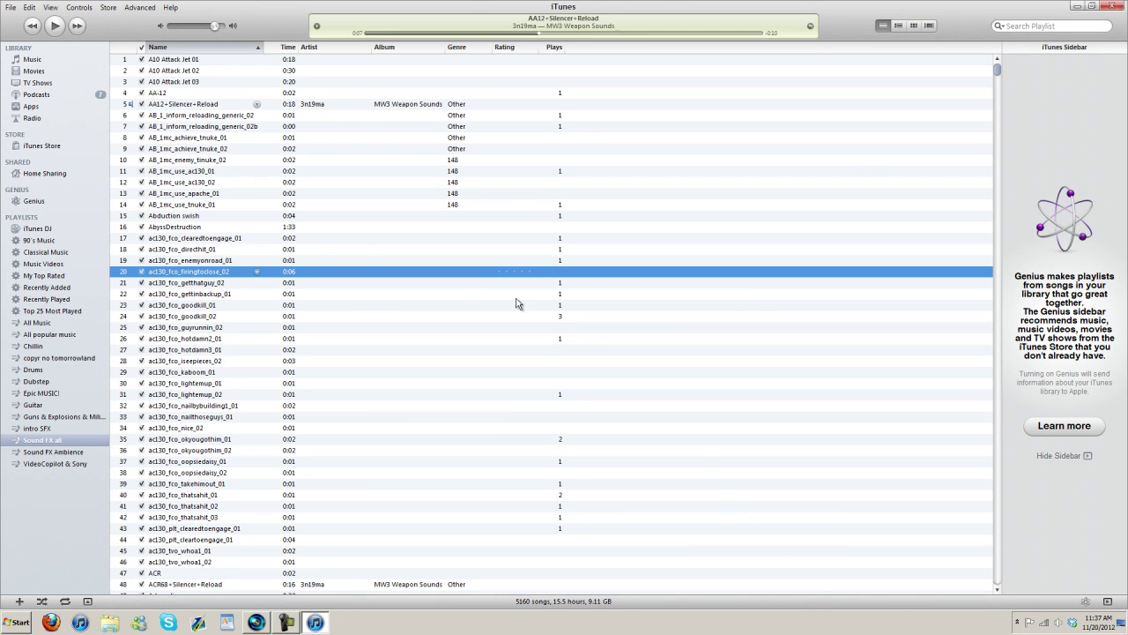
{"action": "scroll", "coordinate": [245, 198], "scroll_direction": "down", "scroll_amount": 8}
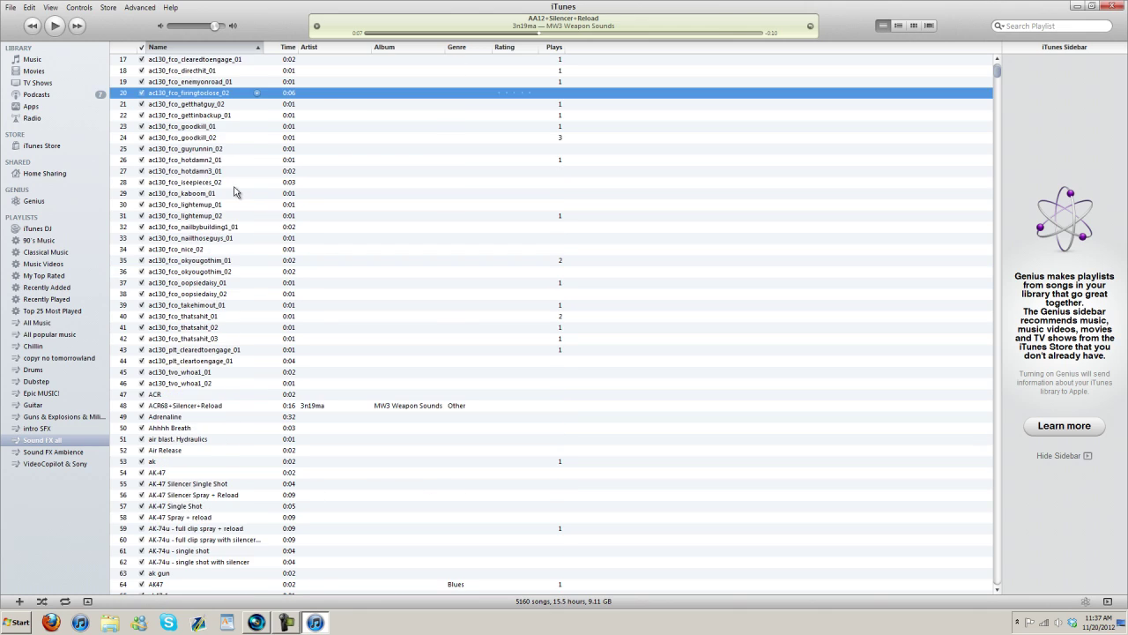
{"action": "left_click_drag", "start_coordinate": [996, 76], "coordinate": [977, 14]}
Select ac130_fco_guyrunnin_02 and another clip, scroll further, then return to Vegas Pro.
{"action": "left_click", "coordinate": [433, 327]}
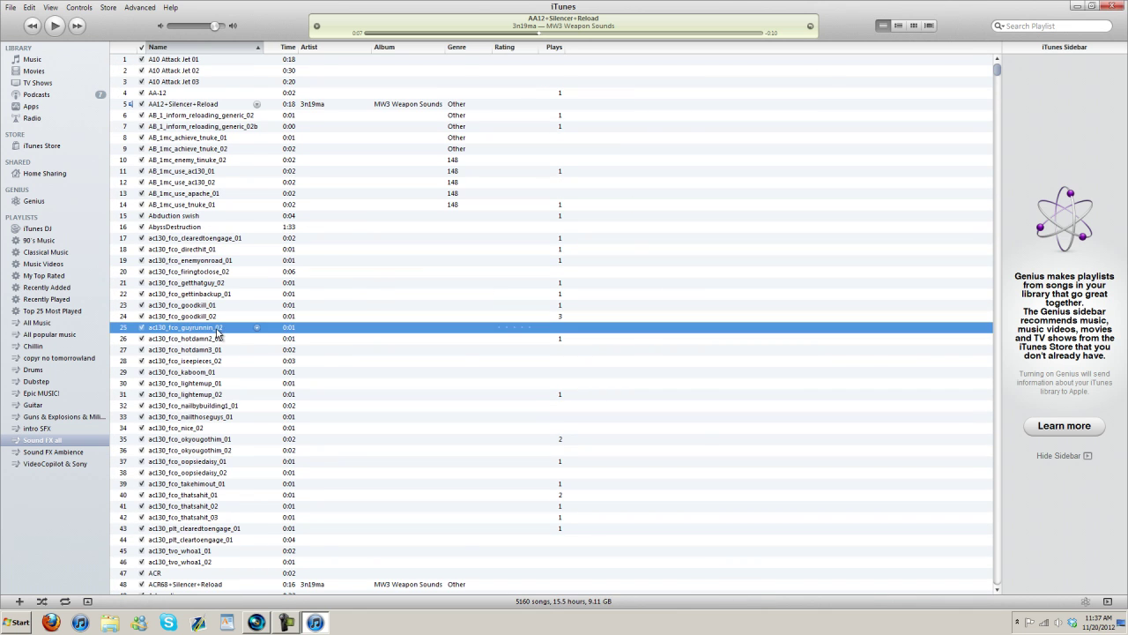
{"action": "left_click", "coordinate": [423, 282]}
{"action": "scroll", "coordinate": [208, 310], "scroll_direction": "down", "scroll_amount": 12}
{"action": "scroll", "coordinate": [208, 311], "scroll_direction": "down", "scroll_amount": 12}
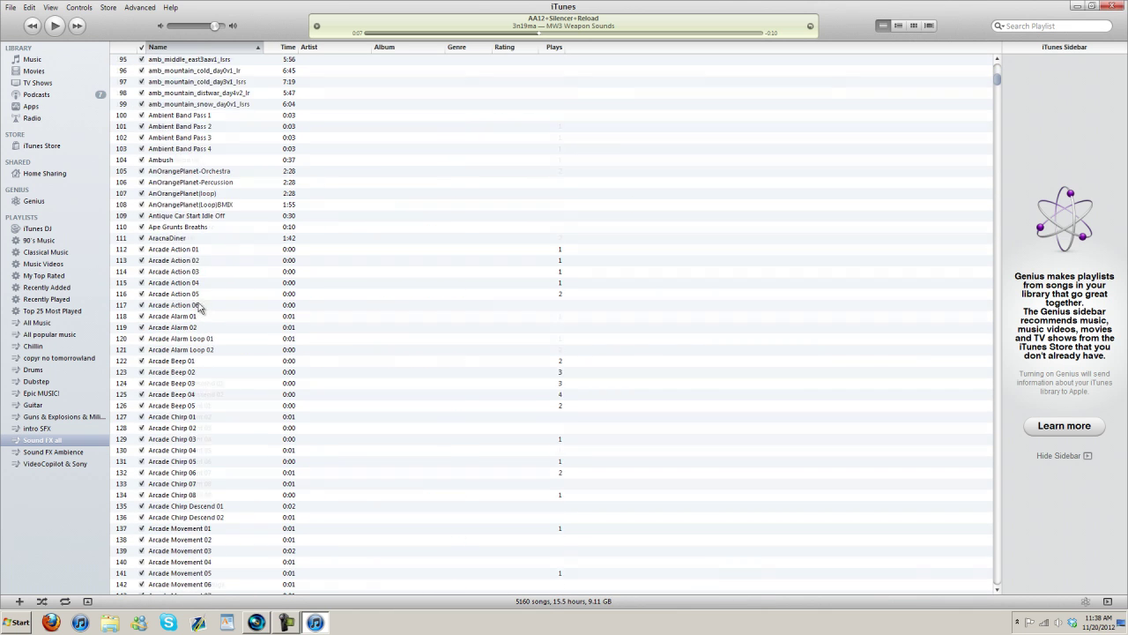
{"action": "left_click_drag", "start_coordinate": [993, 82], "coordinate": [990, 53]}
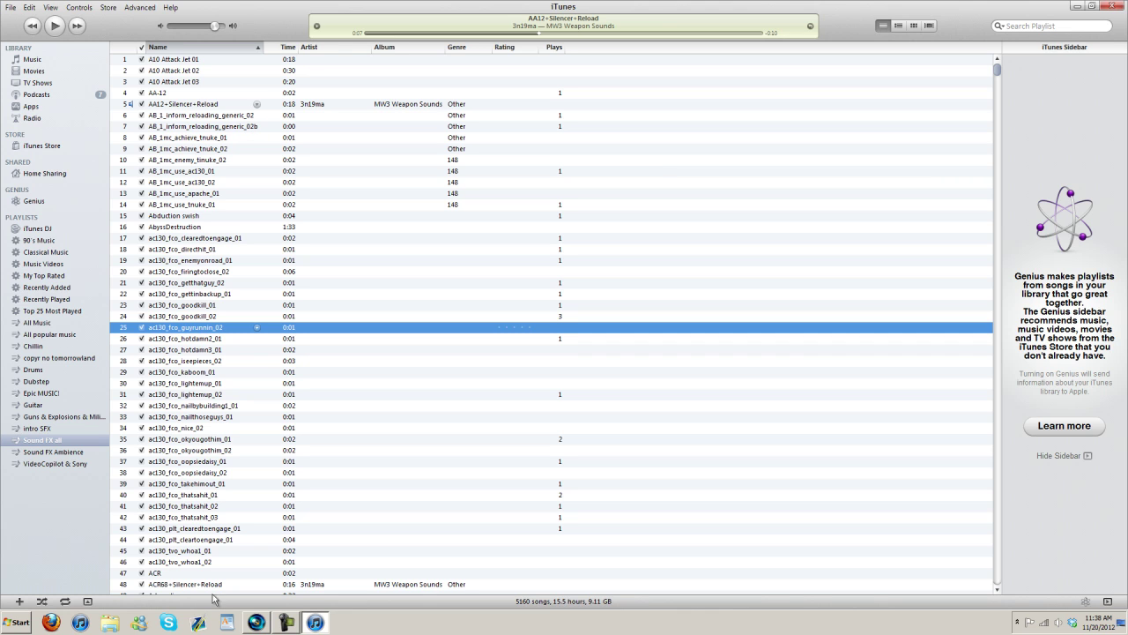
{"action": "mouse_move", "coordinate": [255, 623]}
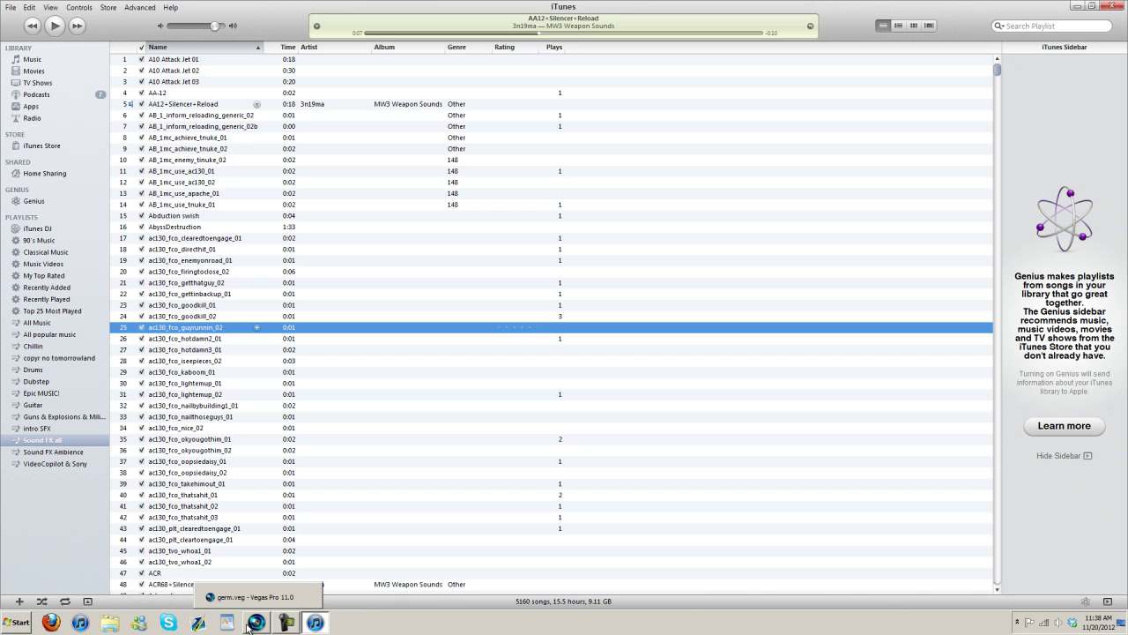
{"action": "left_click", "coordinate": [251, 623]}
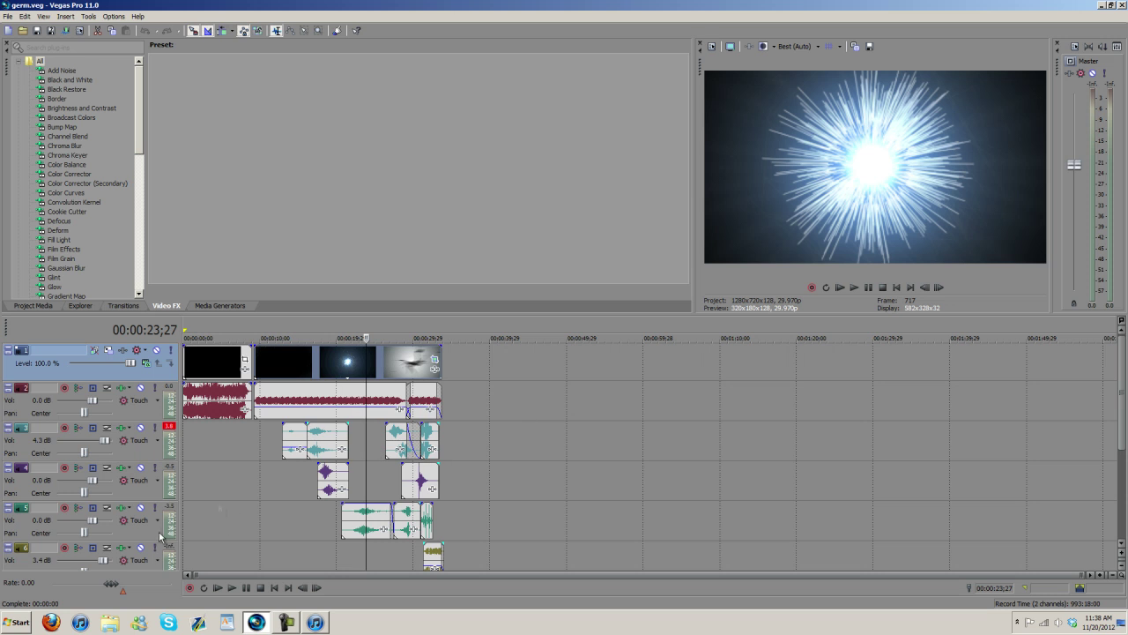
{"action": "left_click", "coordinate": [249, 448]}
{"action": "left_click", "coordinate": [288, 362]}
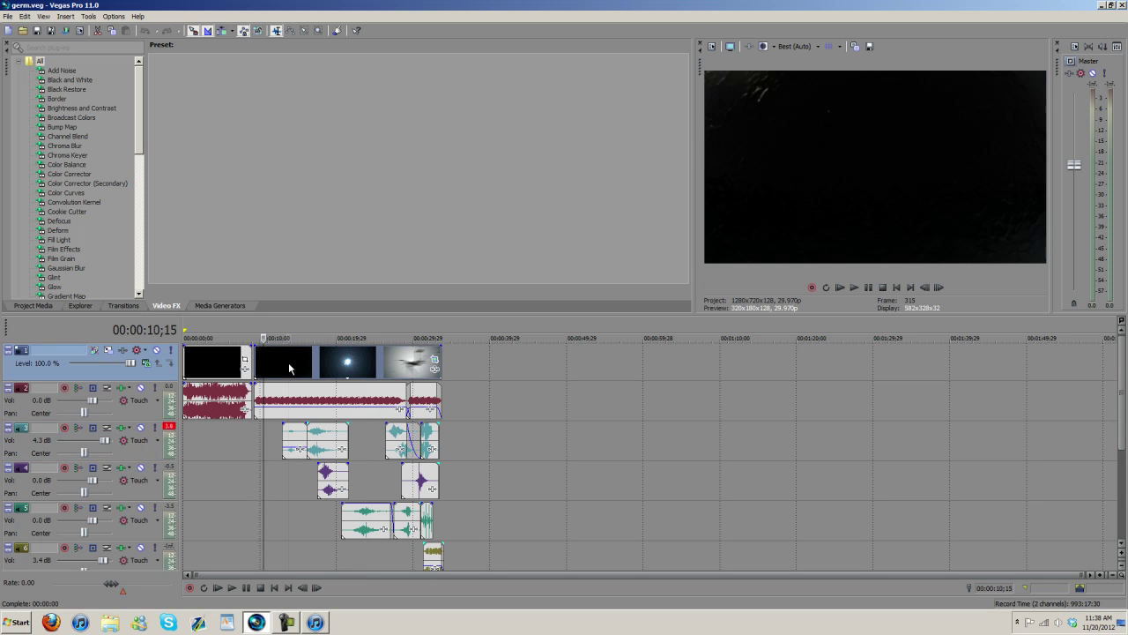
{"action": "key", "text": "space"}
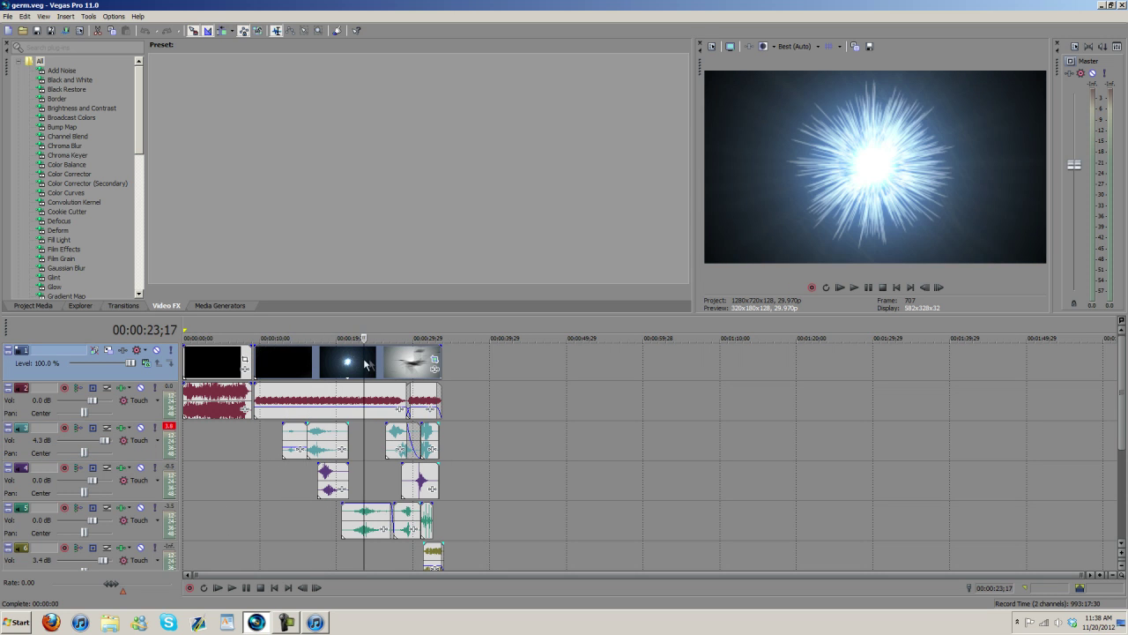
{"action": "left_click", "coordinate": [393, 362]}
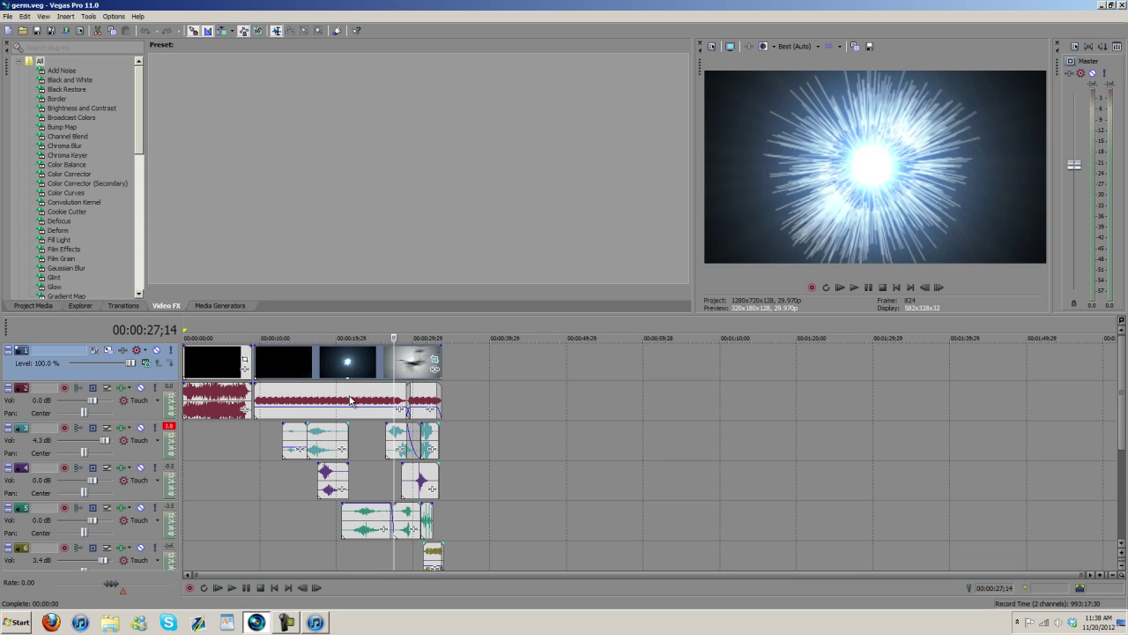
{"action": "left_click", "coordinate": [283, 401]}
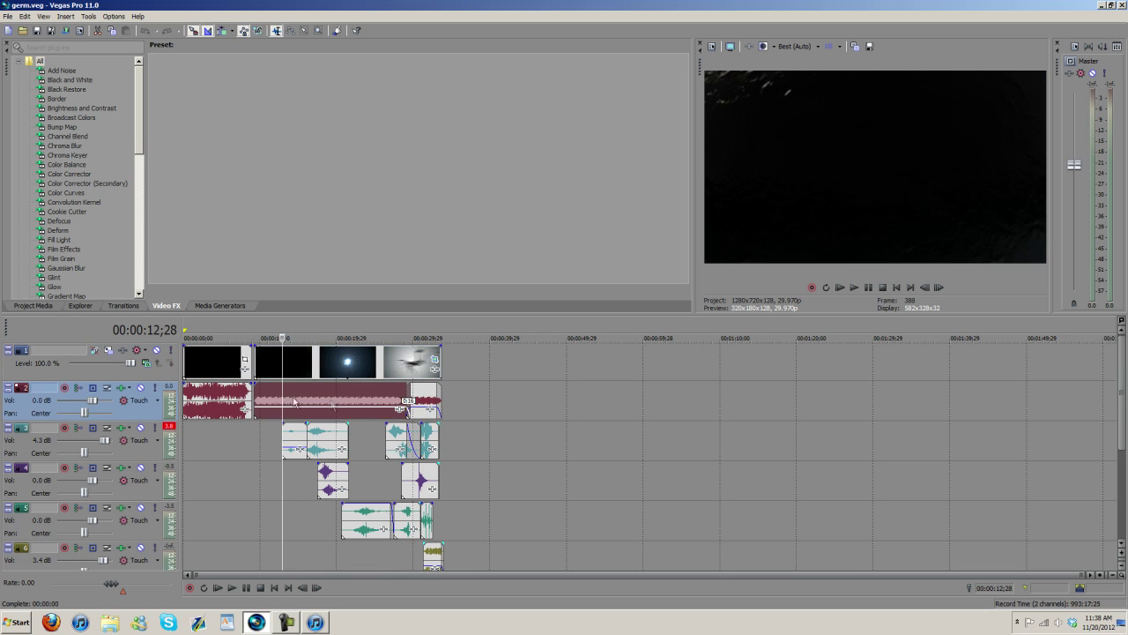
{"action": "left_click", "coordinate": [337, 403]}
{"action": "left_click", "coordinate": [360, 404]}
{"action": "left_click", "coordinate": [375, 404]}
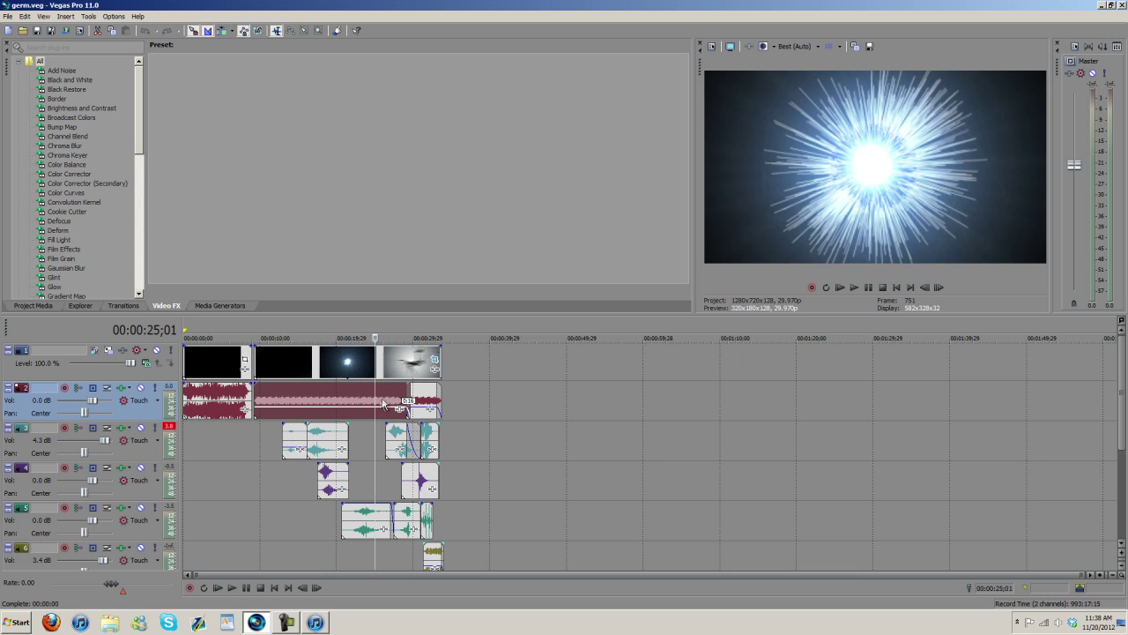
{"action": "left_click", "coordinate": [384, 404]}
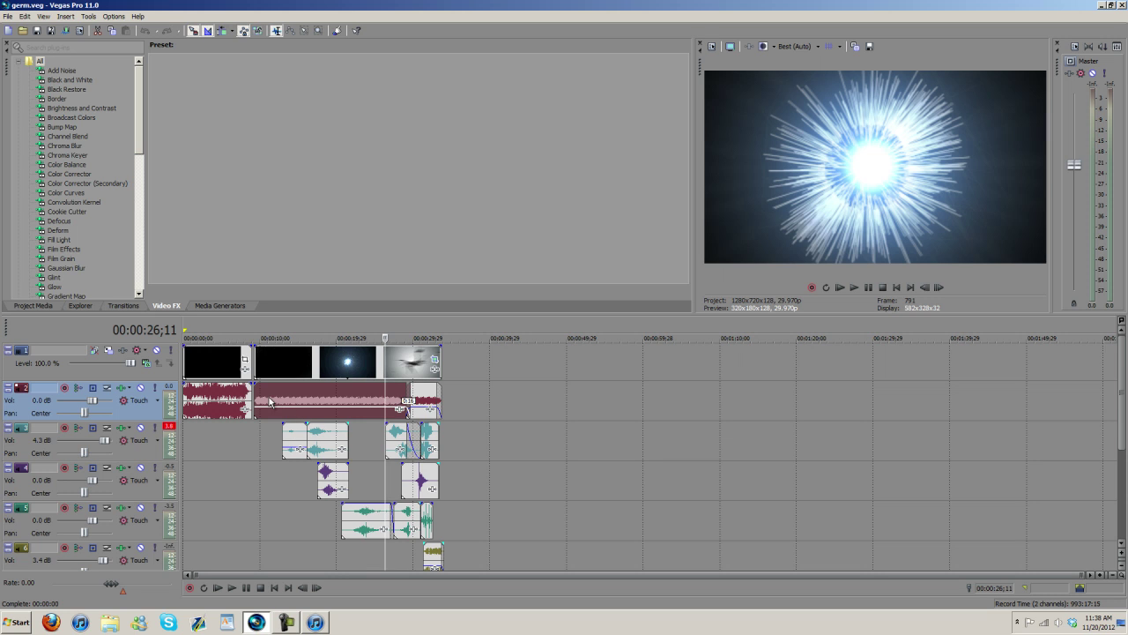
{"action": "left_click", "coordinate": [269, 402]}
{"action": "left_click", "coordinate": [301, 403]}
{"action": "left_click", "coordinate": [341, 401]}
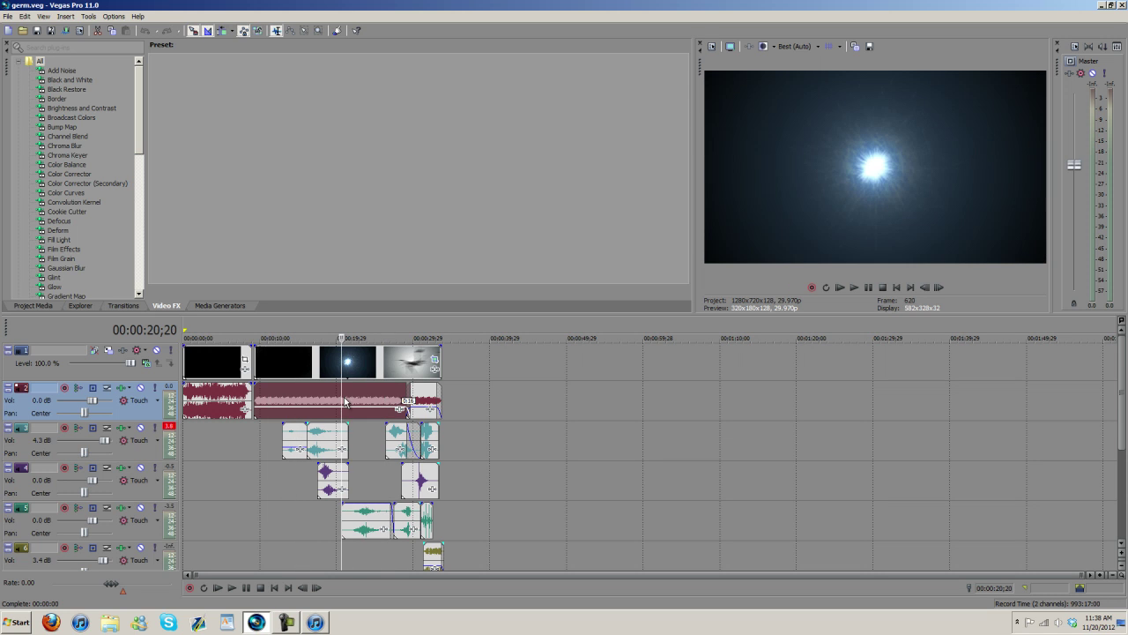
{"action": "left_click", "coordinate": [362, 403]}
{"action": "left_click", "coordinate": [369, 404]}
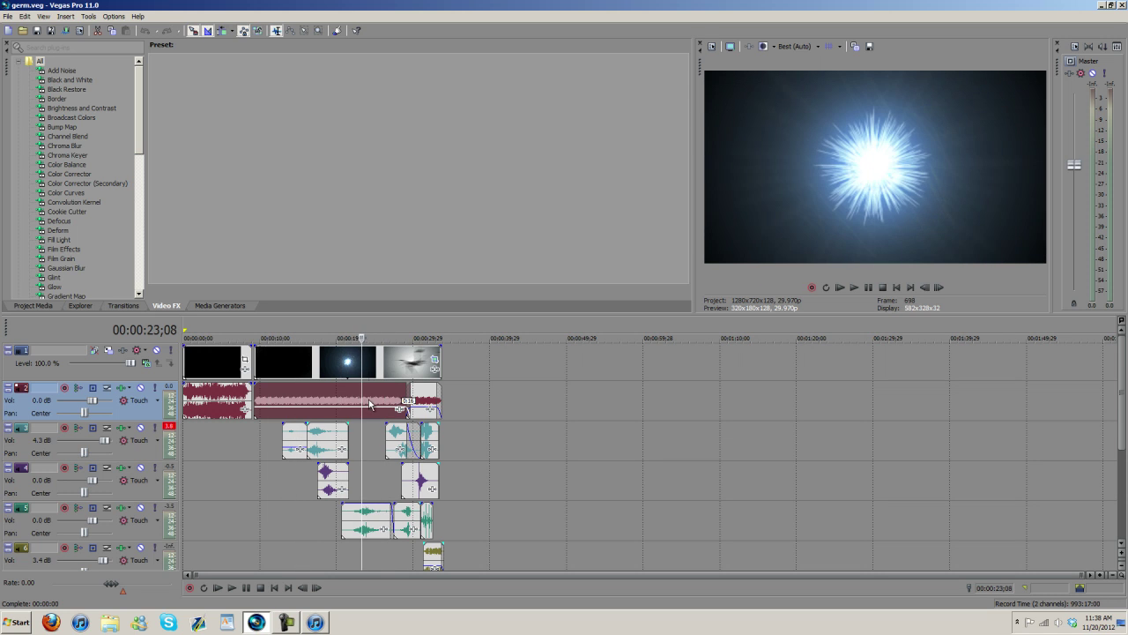
{"action": "left_click", "coordinate": [292, 443]}
{"action": "left_click", "coordinate": [297, 436]}
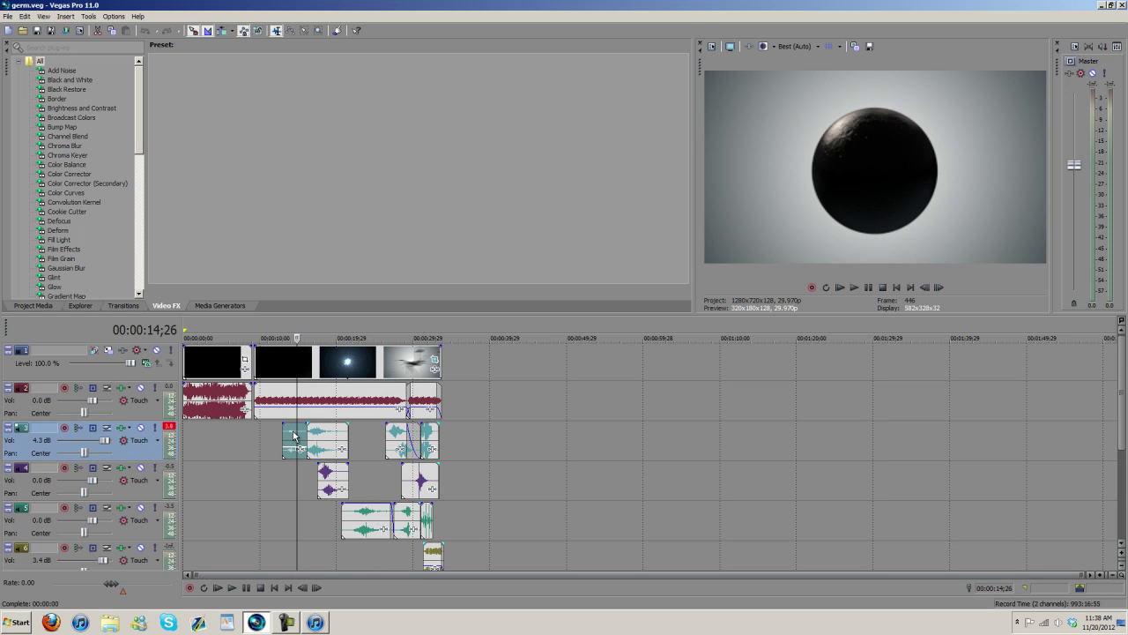
{"action": "left_click", "coordinate": [292, 437]}
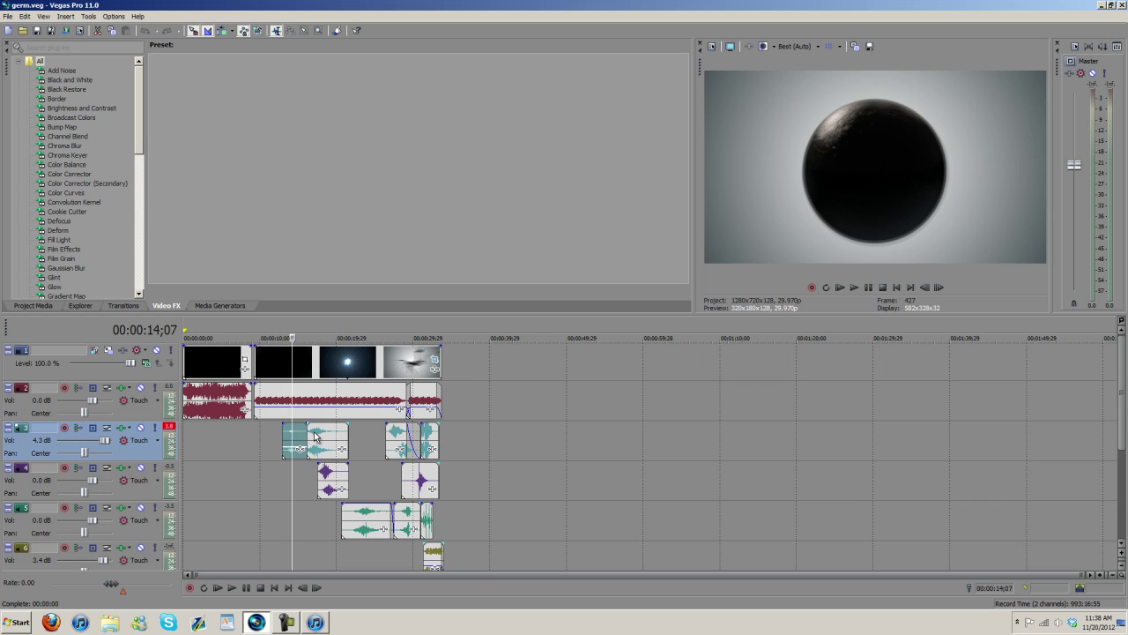
{"action": "left_click", "coordinate": [297, 399]}
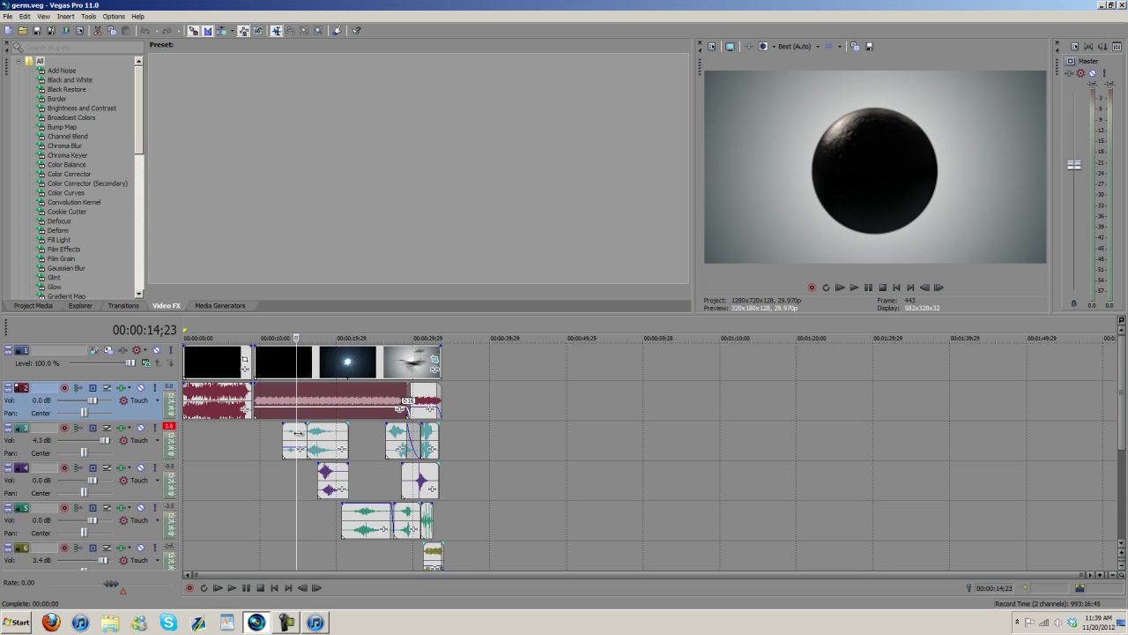
{"action": "left_click", "coordinate": [292, 434]}
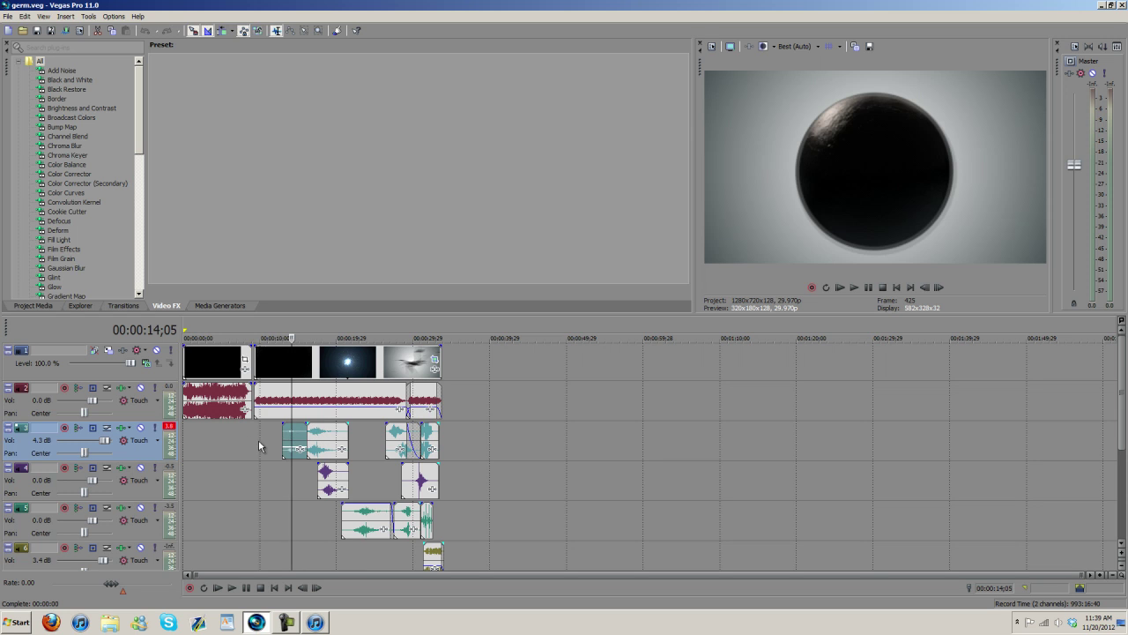
{"action": "left_click", "coordinate": [258, 446]}
{"action": "left_click", "coordinate": [314, 403]}
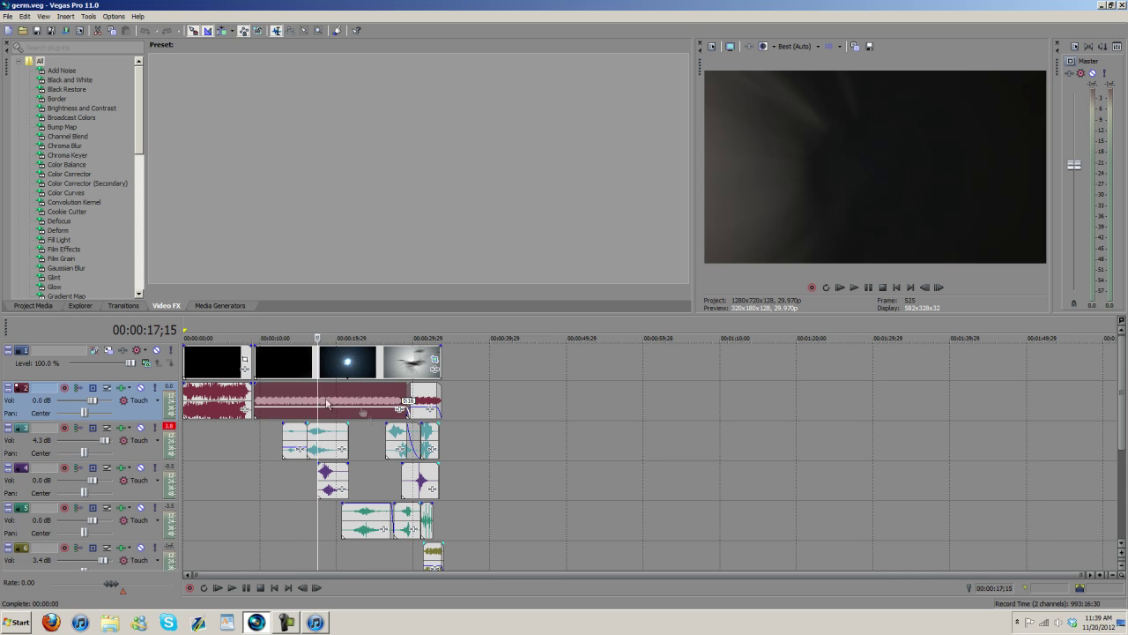
{"action": "left_click", "coordinate": [357, 399]}
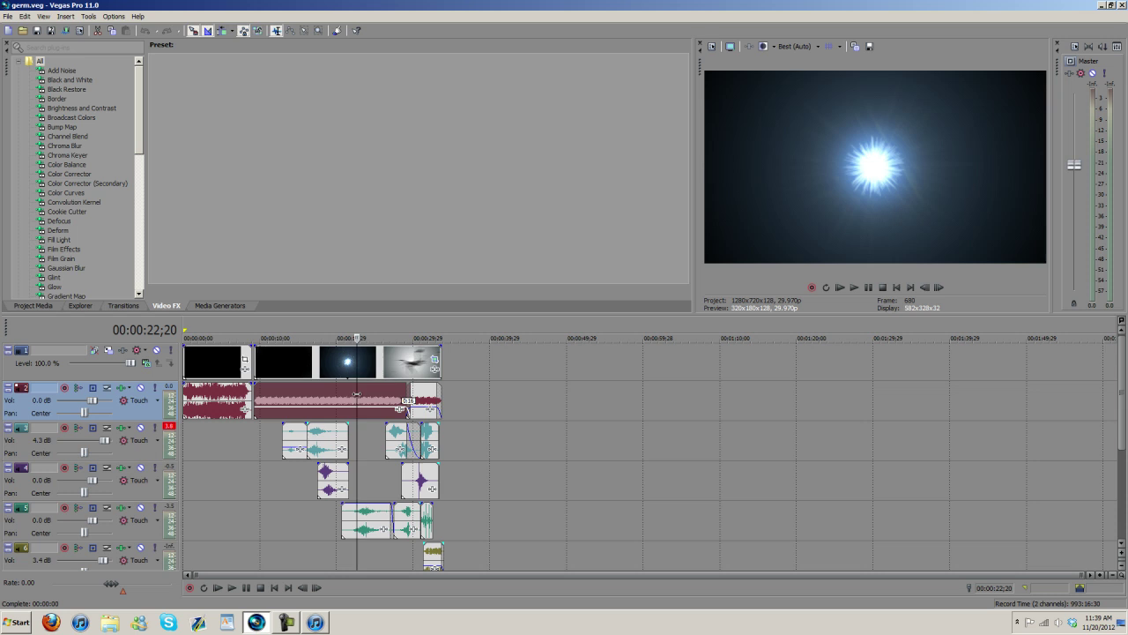
{"action": "left_click", "coordinate": [269, 445]}
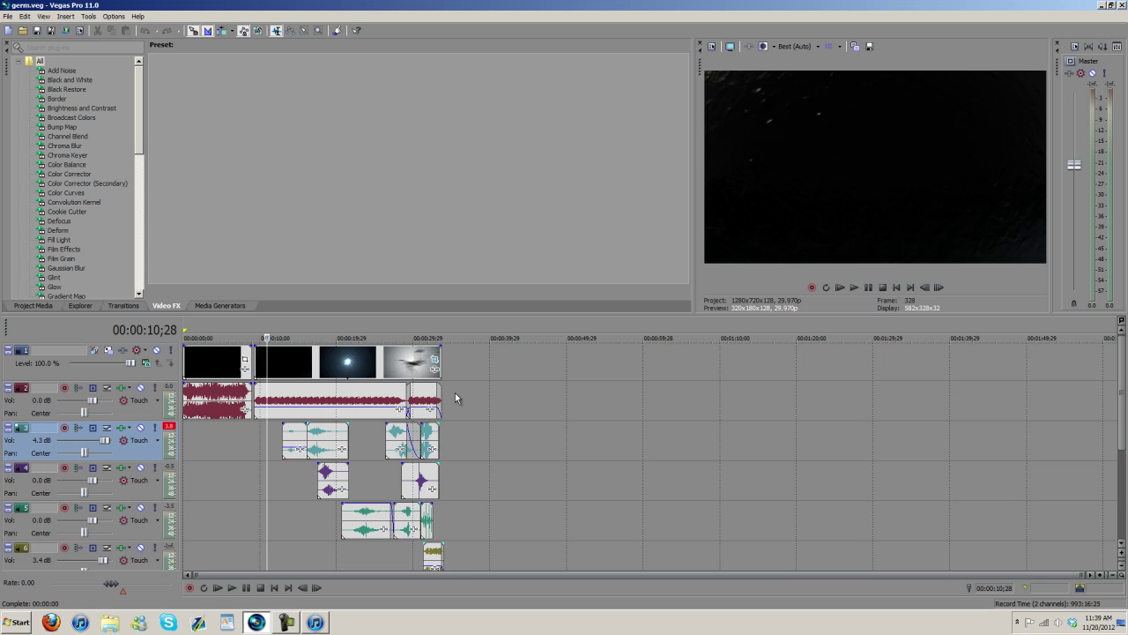
{"action": "mouse_move", "coordinate": [372, 412]}
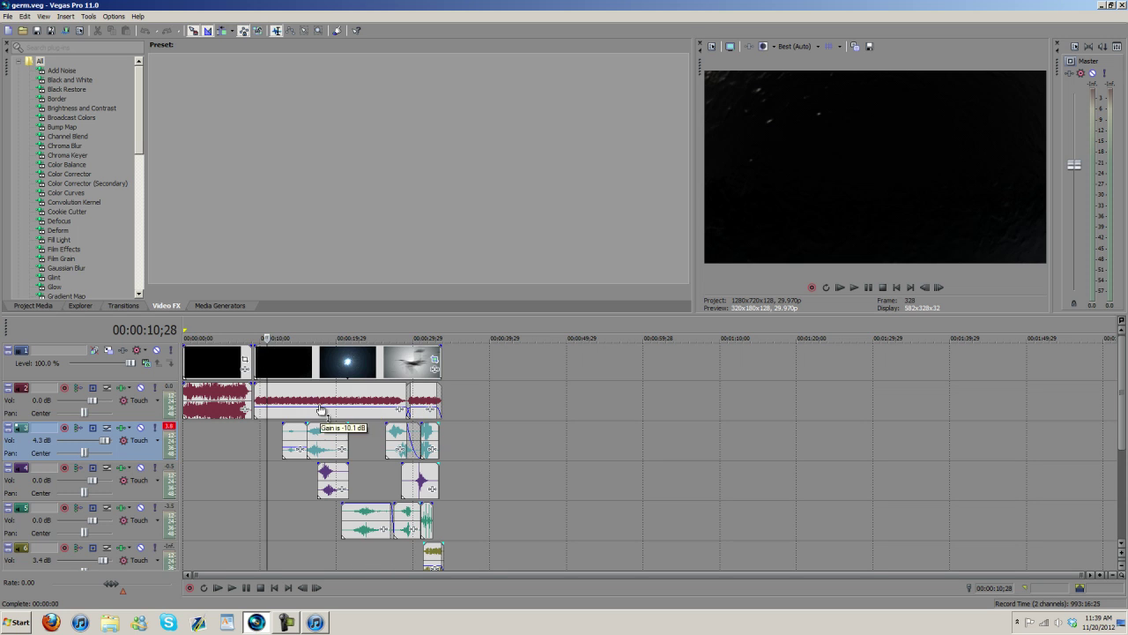
{"action": "left_click", "coordinate": [291, 390]}
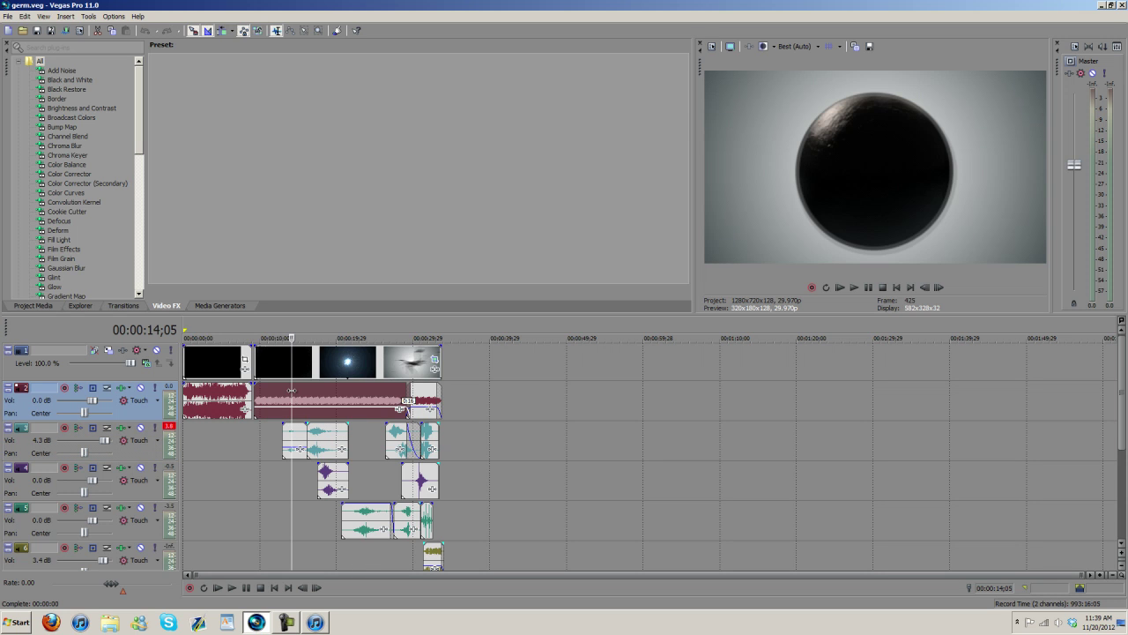
{"action": "left_click", "coordinate": [339, 397]}
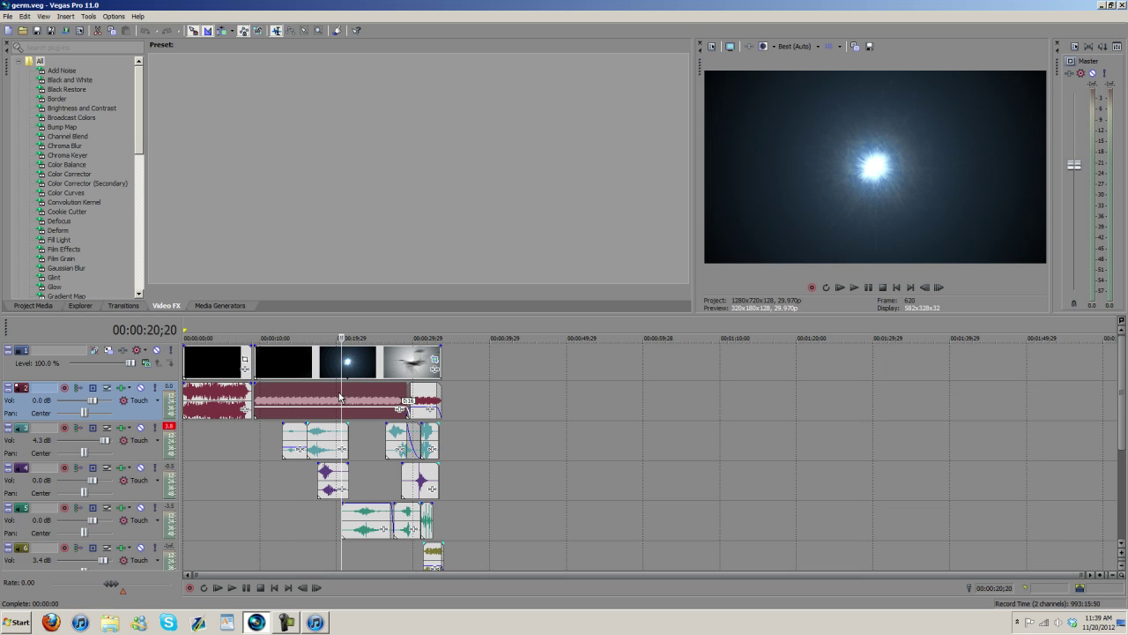
{"action": "left_click", "coordinate": [260, 430]}
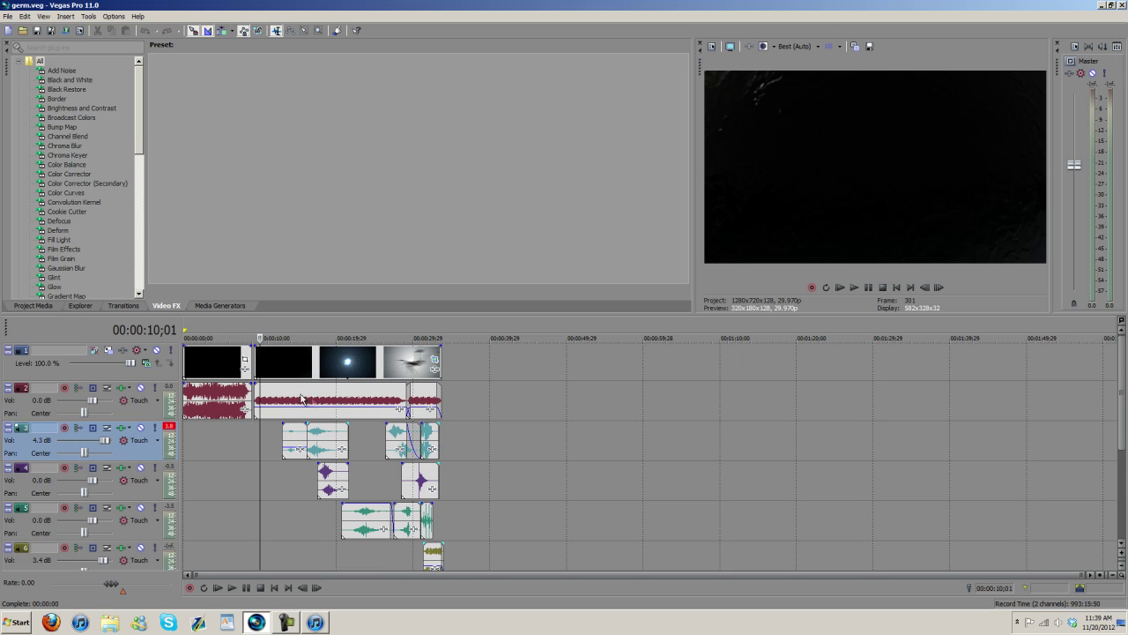
{"action": "left_click", "coordinate": [251, 427]}
Play the timeline twice from 12;28, pausing around 14;23, to review the sound effects.
{"action": "left_click", "coordinate": [282, 483]}
{"action": "left_click", "coordinate": [243, 588]}
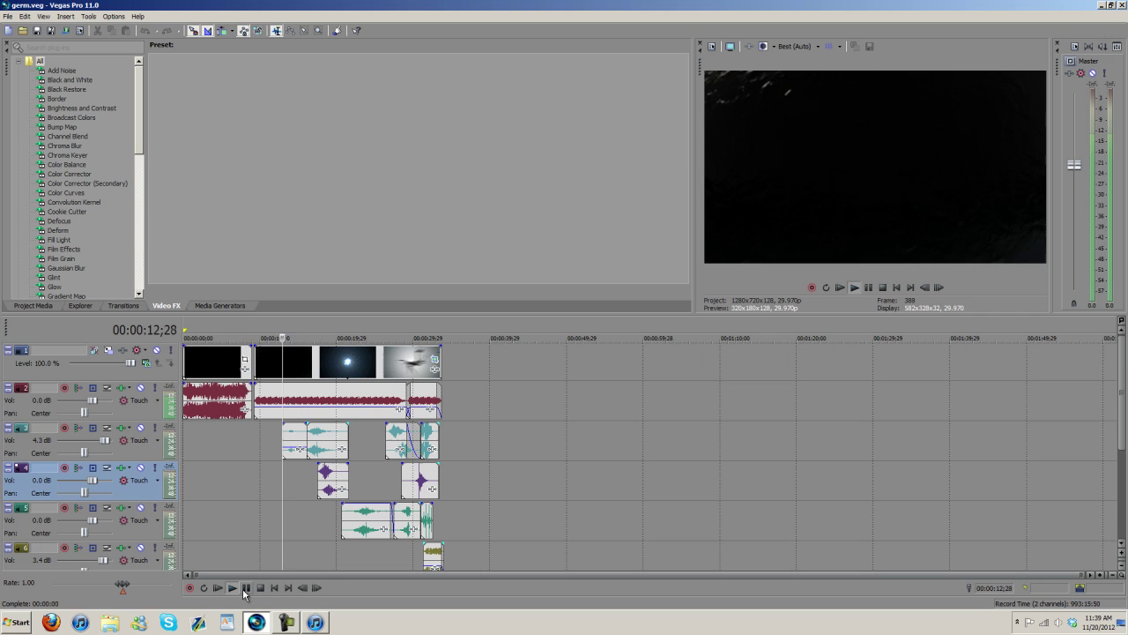
{"action": "left_click", "coordinate": [243, 588]}
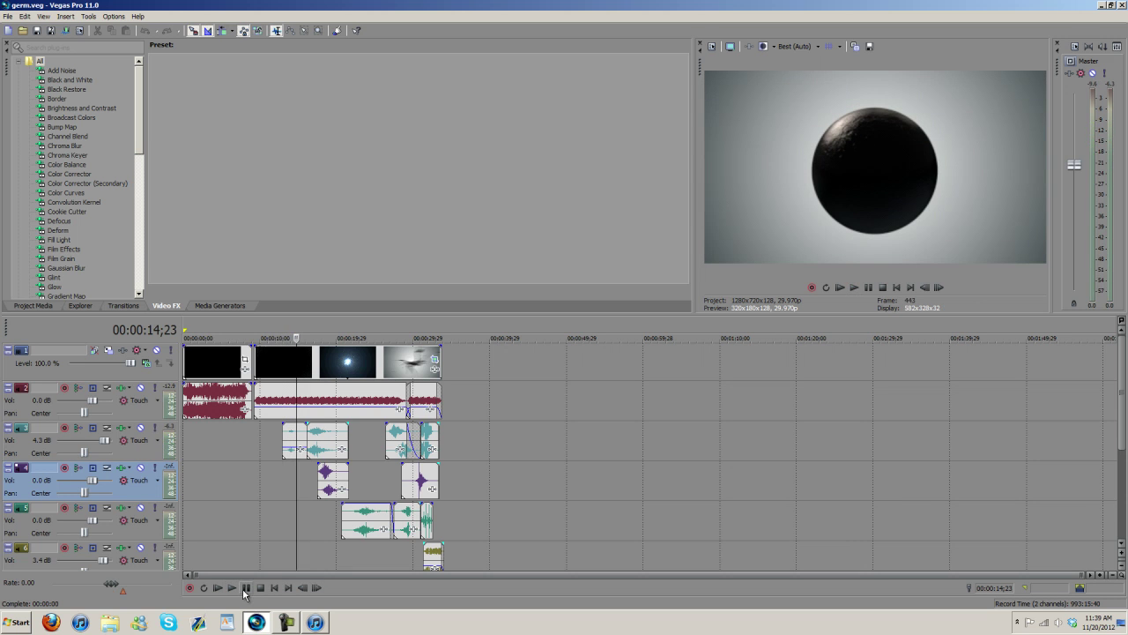
{"action": "left_click", "coordinate": [279, 468]}
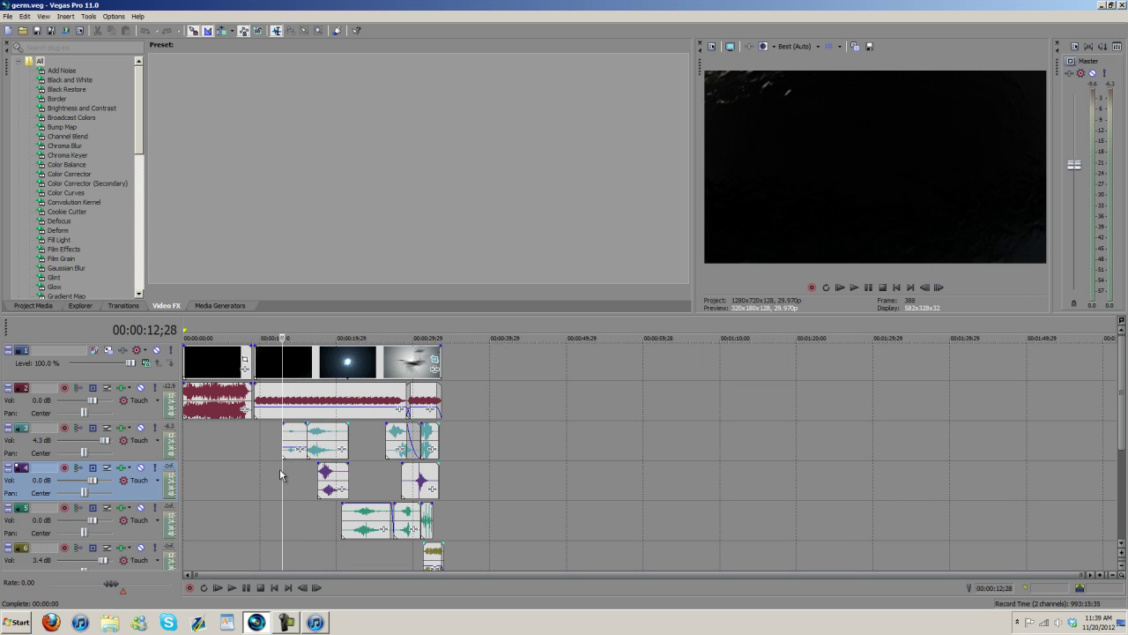
{"action": "left_click", "coordinate": [246, 588]}
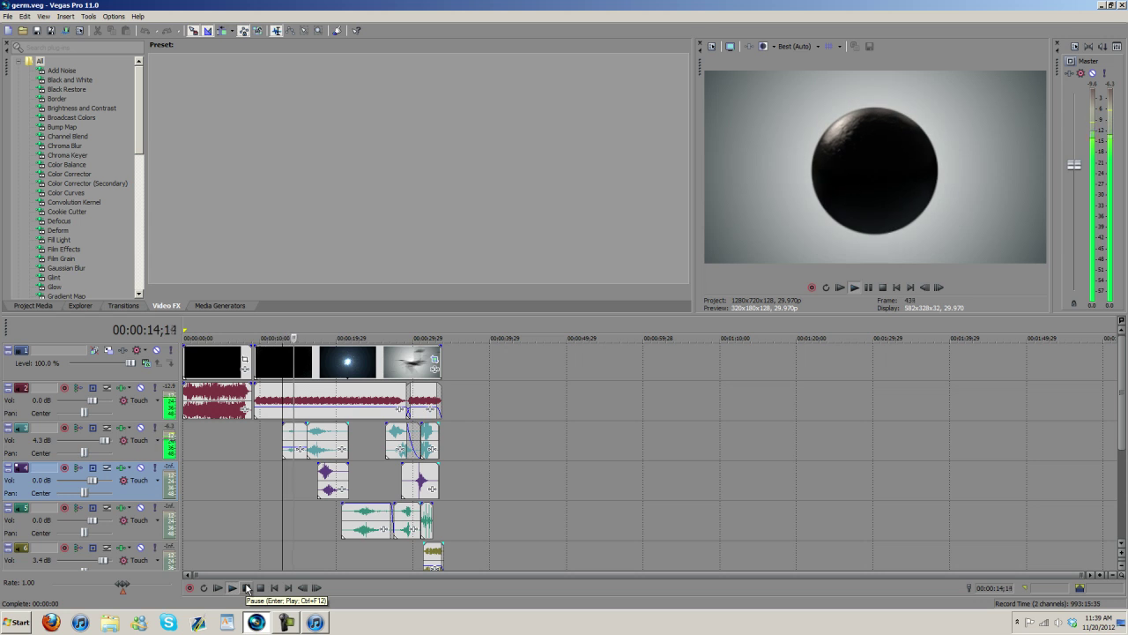
{"action": "left_click", "coordinate": [245, 588]}
Scrub the star clip to 21 seconds, then replay from 12;28, stopping at 14;16 and 17;20.
{"action": "left_click_drag", "start_coordinate": [319, 374], "coordinate": [370, 373]}
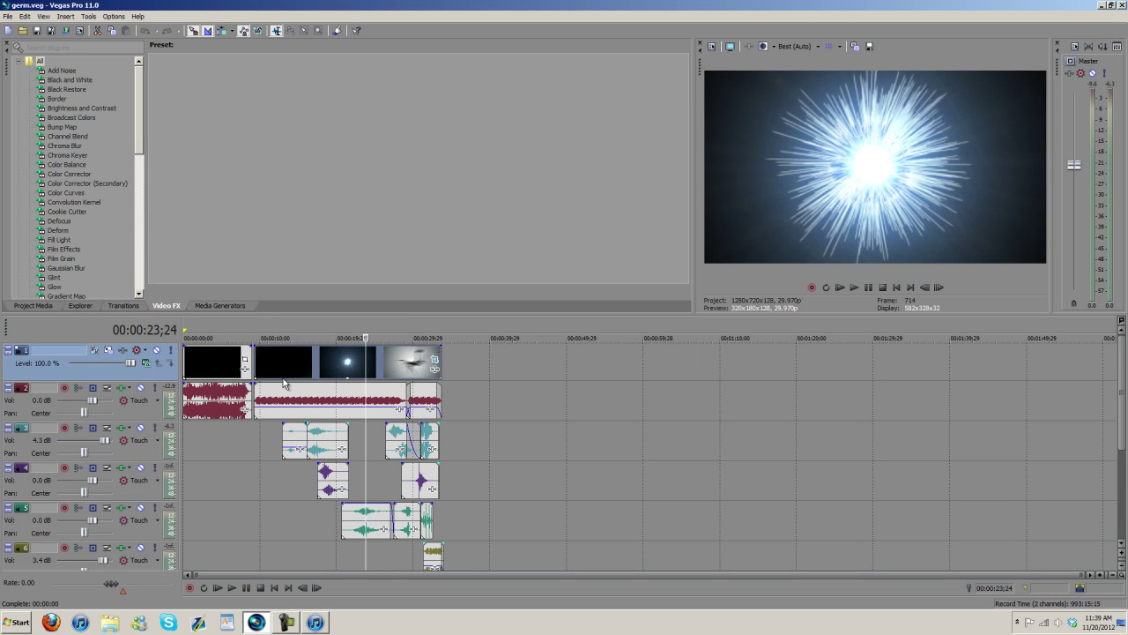
{"action": "key", "text": "space"}
{"action": "left_click", "coordinate": [246, 591]}
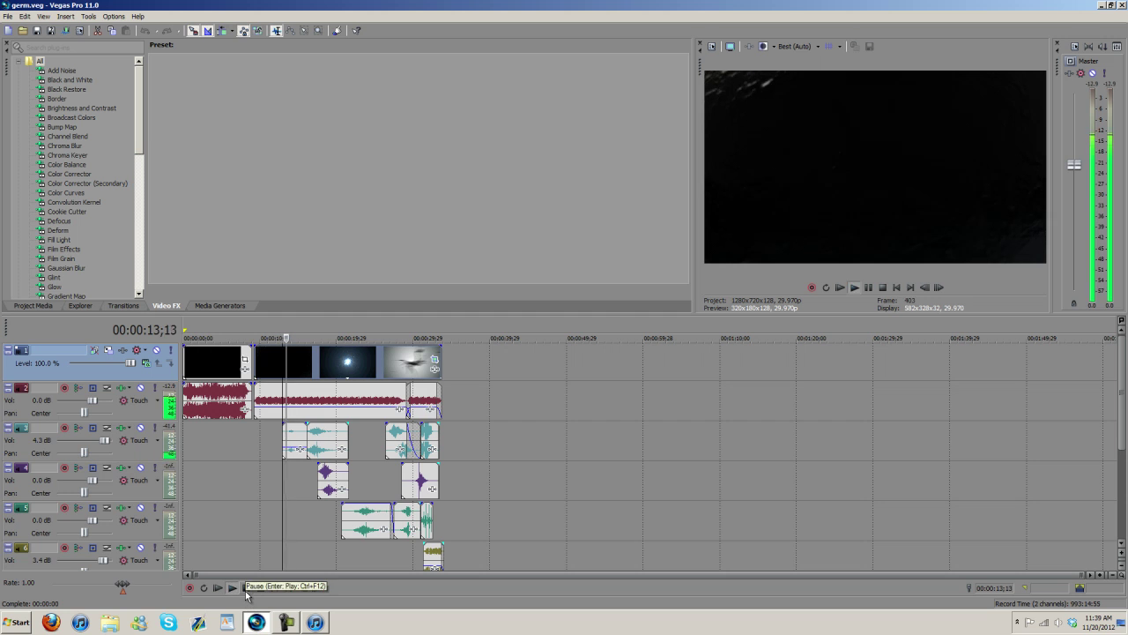
{"action": "left_click", "coordinate": [246, 589]}
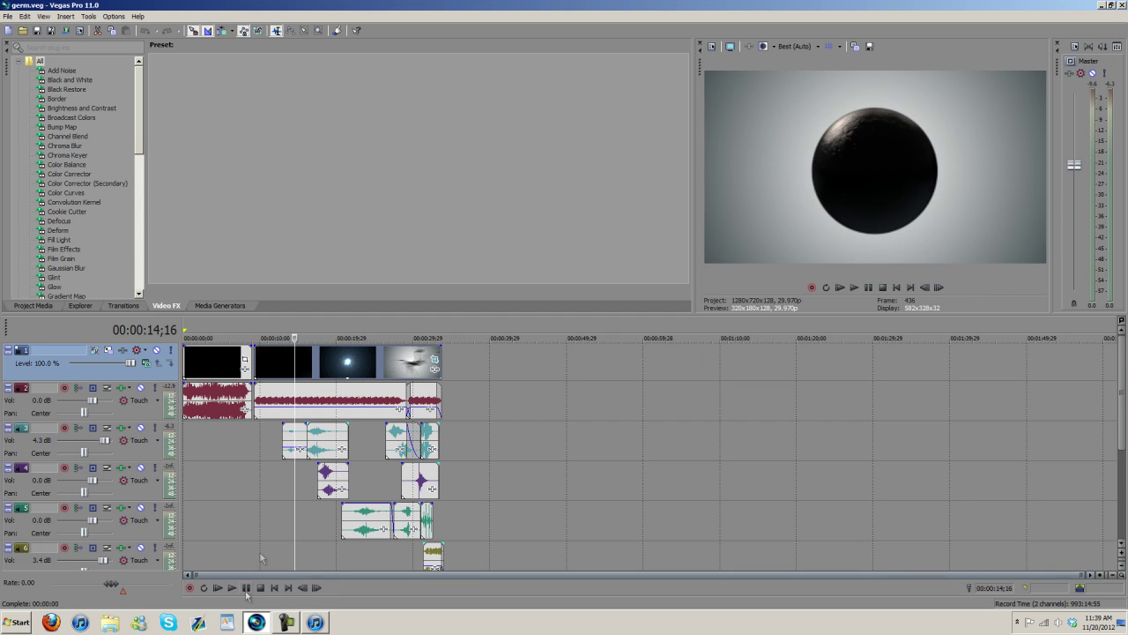
{"action": "left_click", "coordinate": [287, 442]}
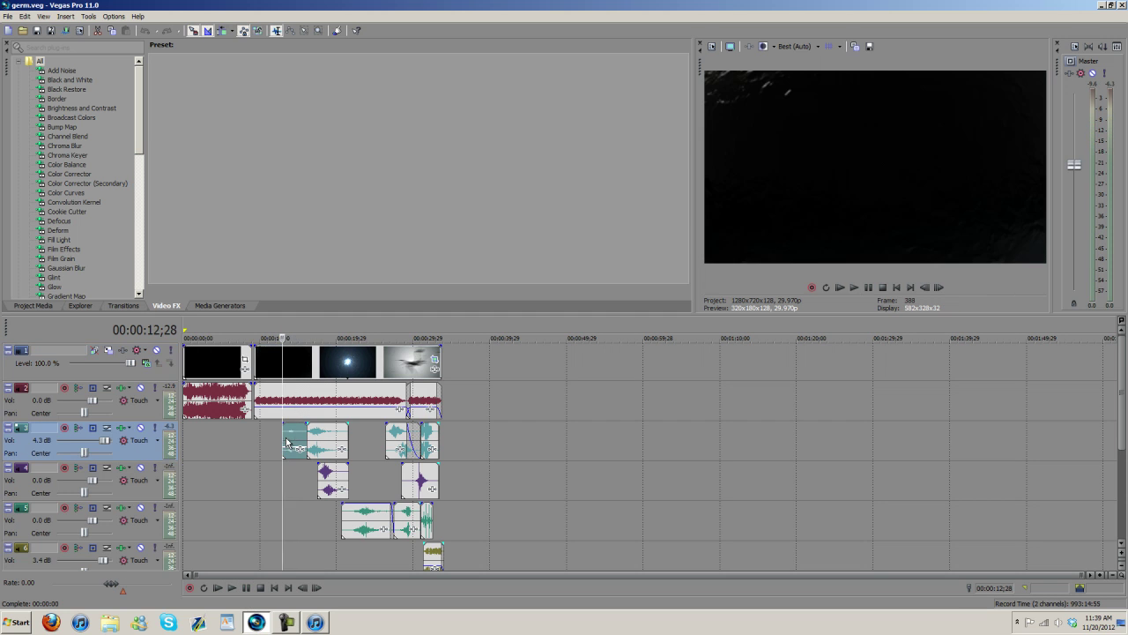
{"action": "left_click", "coordinate": [250, 589]}
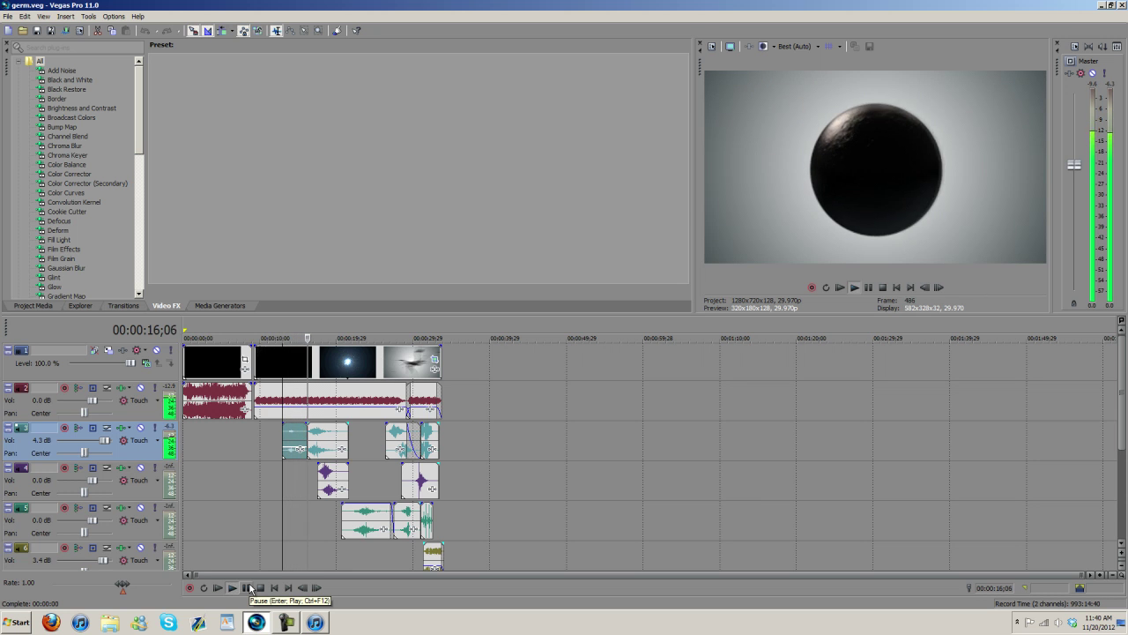
{"action": "left_click", "coordinate": [250, 589]}
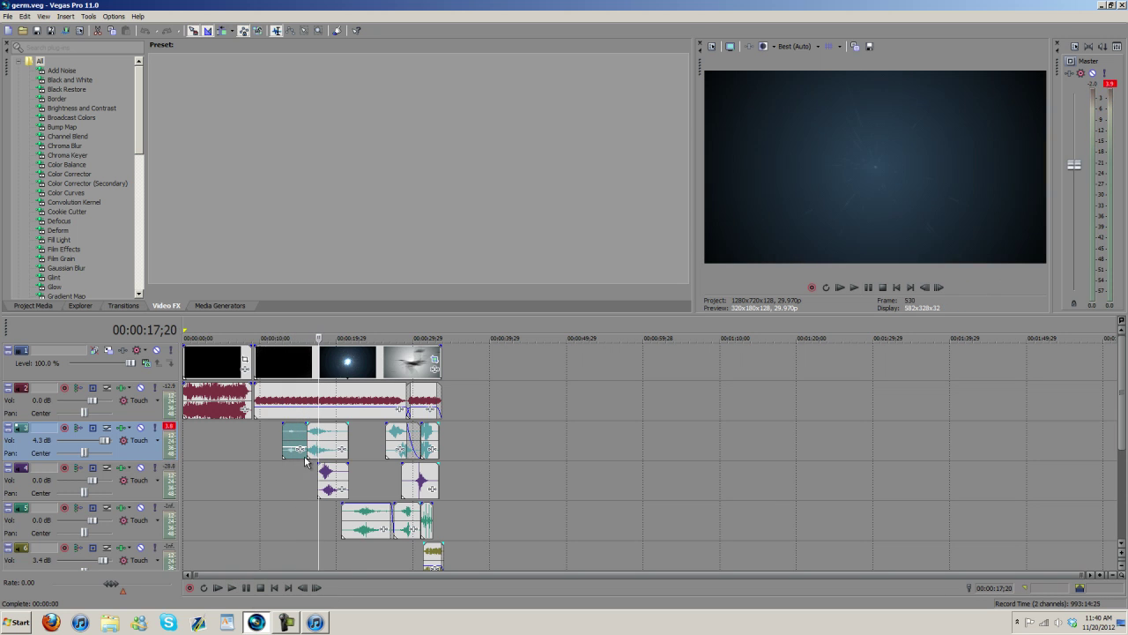
Select the first track 3 clip near 16 seconds, resume playback, and reset the playhead to about 12 seconds.
{"action": "left_click", "coordinate": [307, 451]}
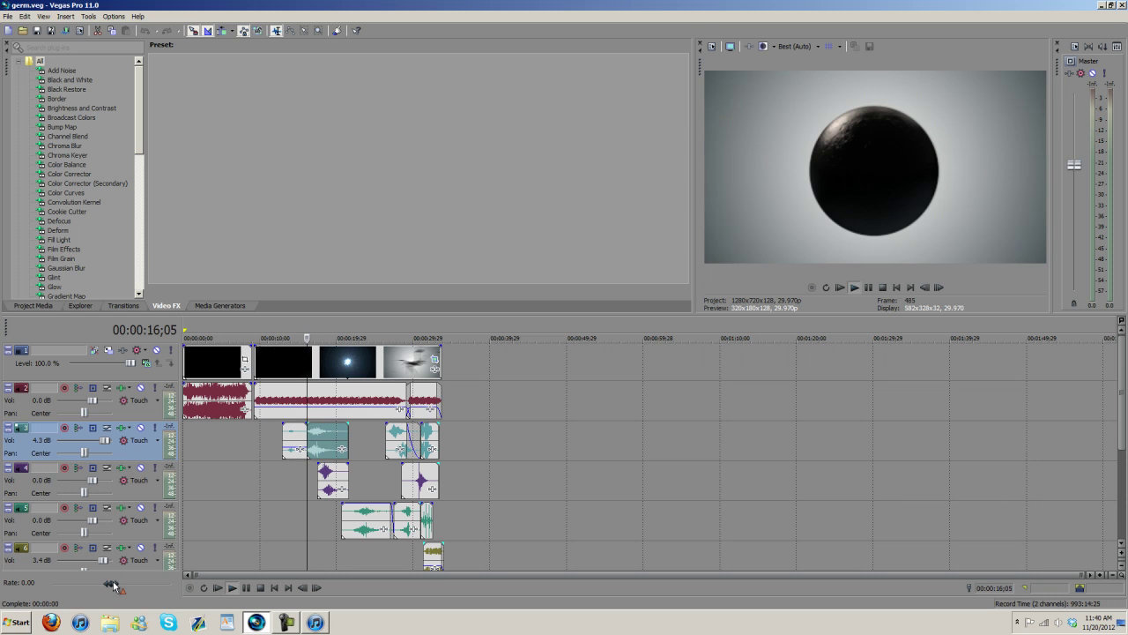
{"action": "left_click", "coordinate": [250, 588]}
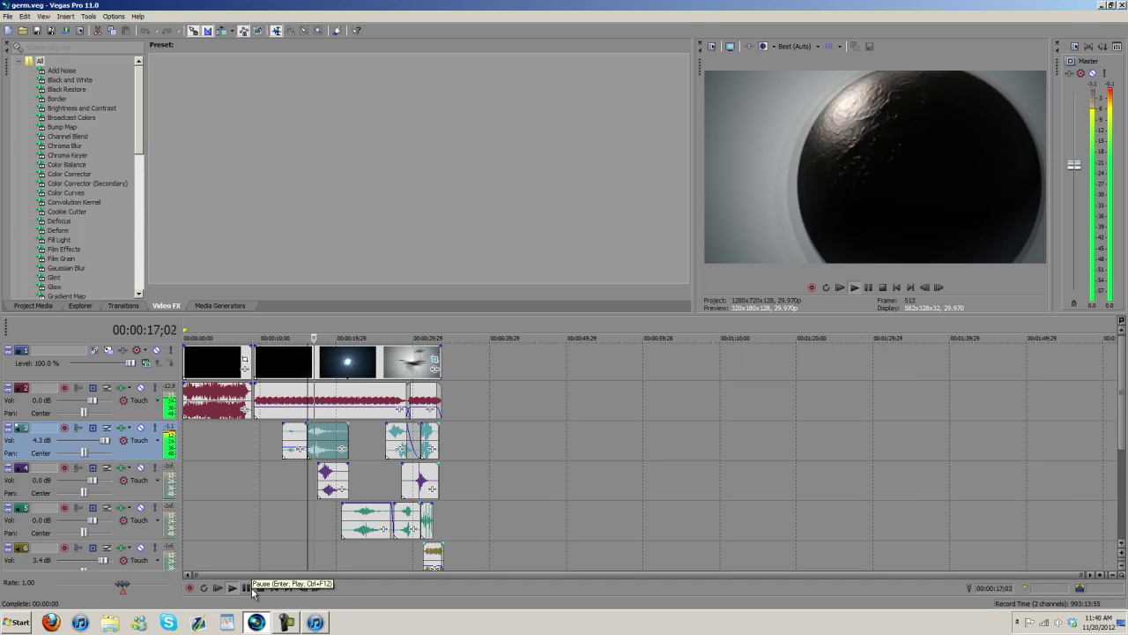
{"action": "left_click", "coordinate": [278, 476]}
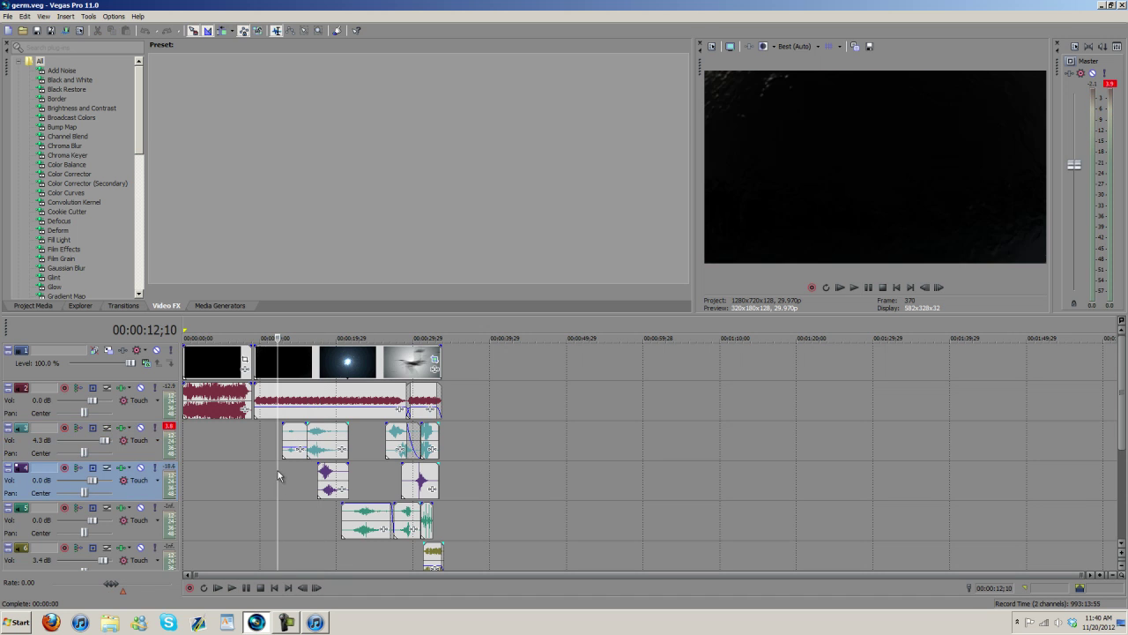
{"action": "left_click", "coordinate": [284, 466]}
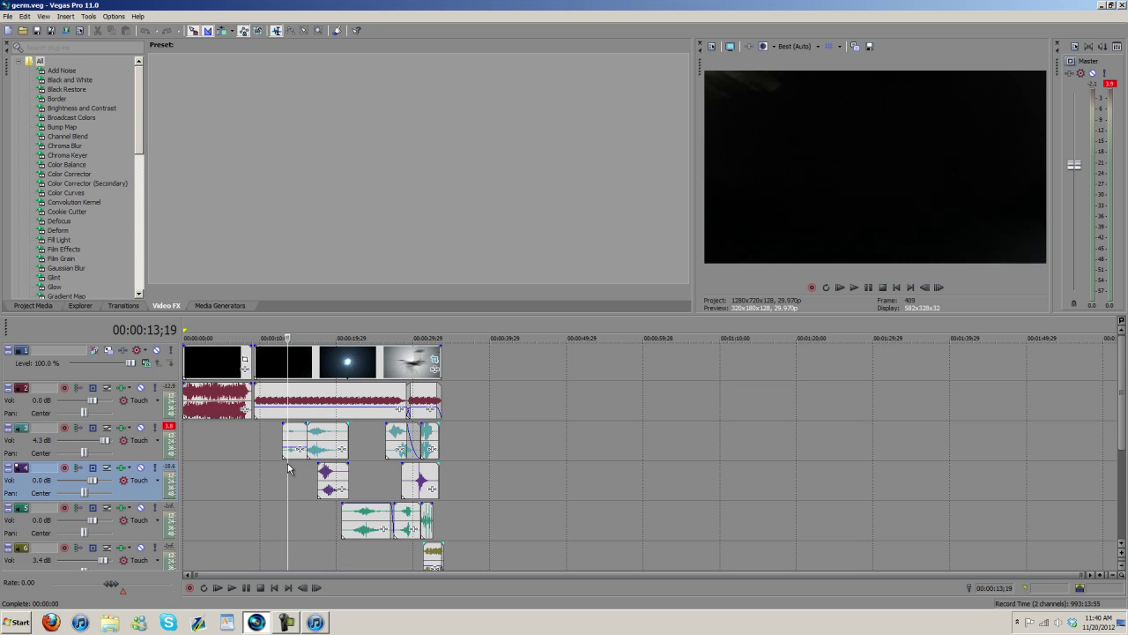
{"action": "left_click", "coordinate": [315, 622]}
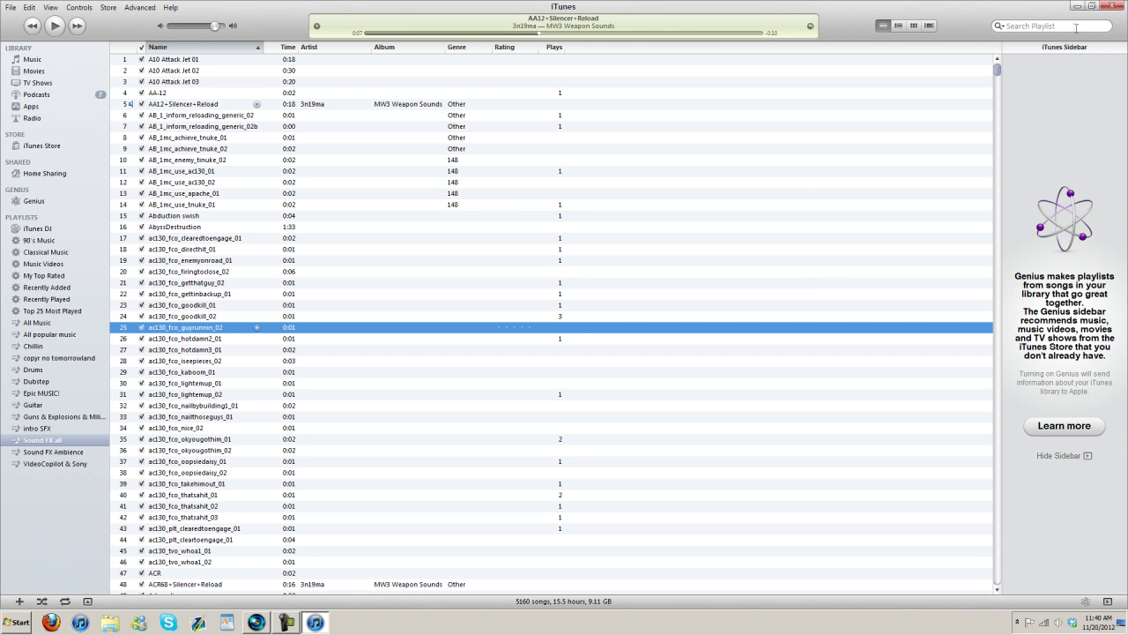
Search the iTunes library for 'swoosh' and compare it with the first swoosh clip on track 3.
{"action": "left_click", "coordinate": [1073, 26]}
{"action": "type", "text": "swoosh"}
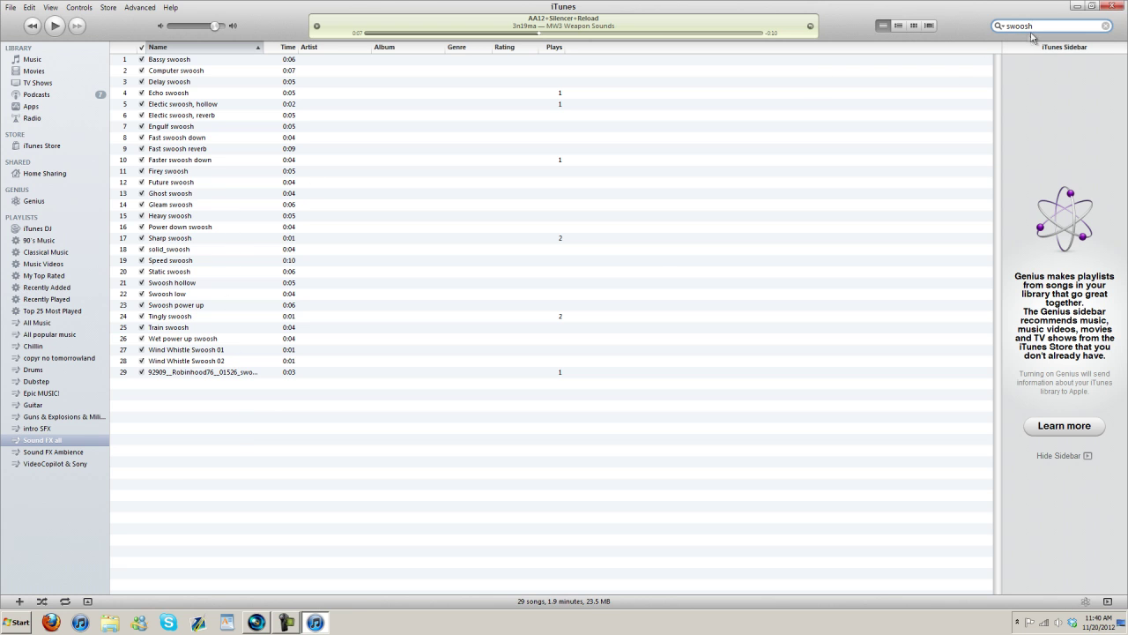
{"action": "left_click", "coordinate": [256, 622]}
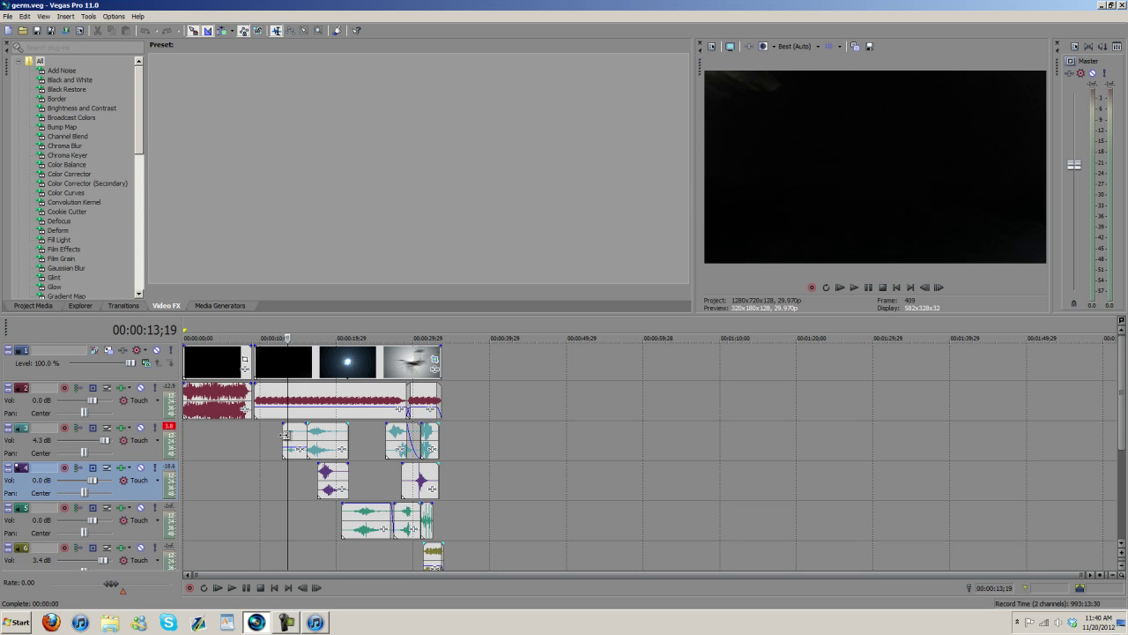
{"action": "left_click", "coordinate": [283, 434]}
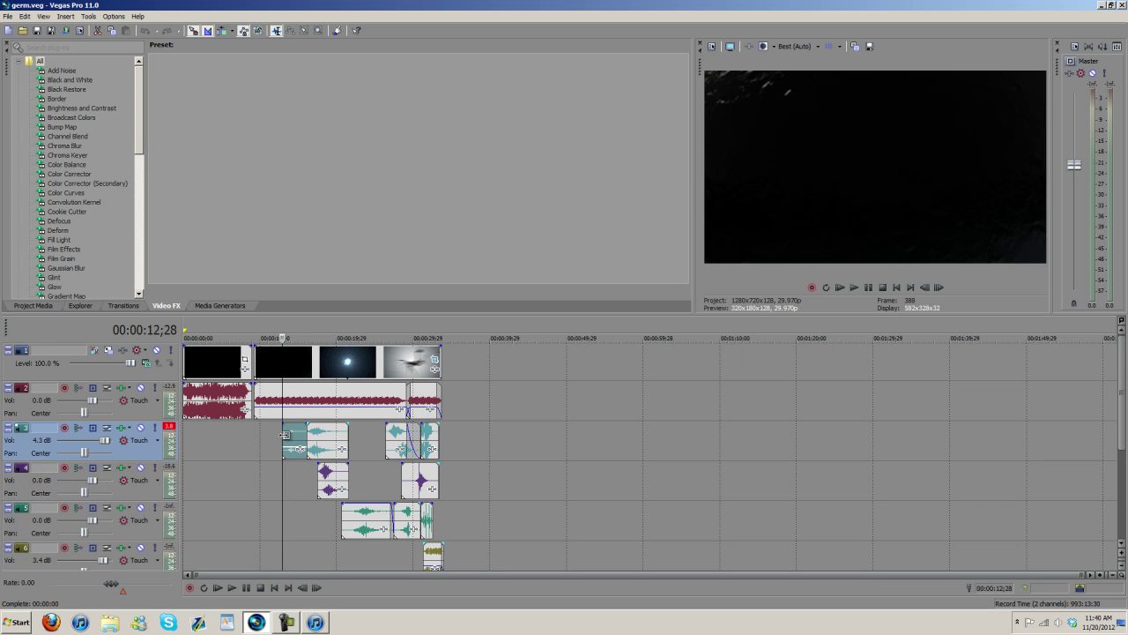
{"action": "left_click", "coordinate": [316, 623]}
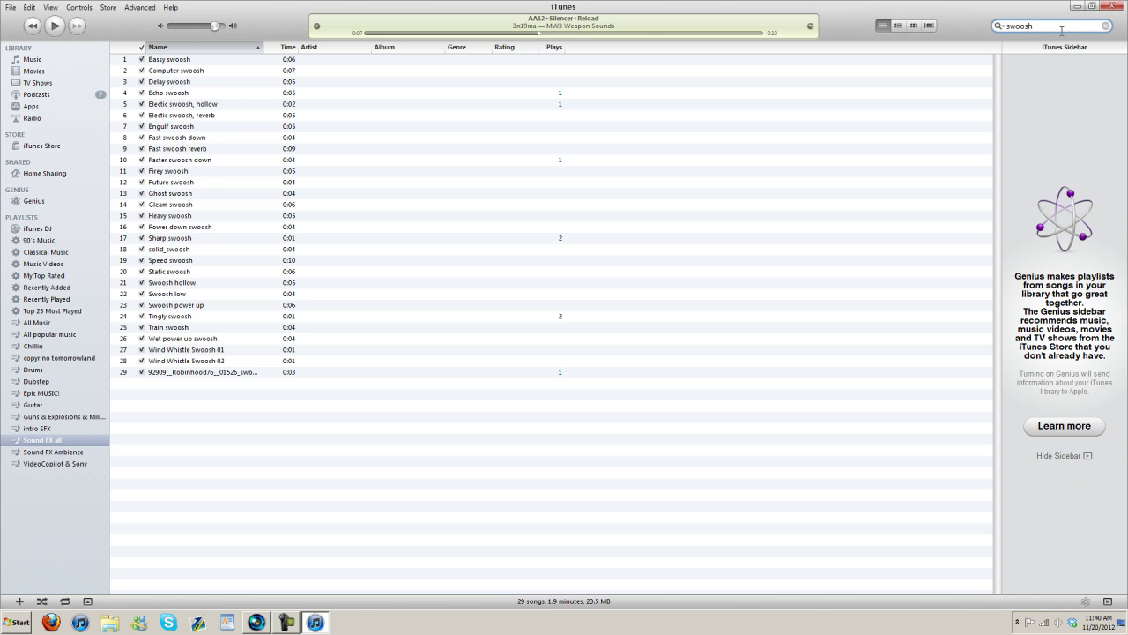
Search for 'swish' and 'swirl' sounds, then clear the search and return to Vegas Pro.
{"action": "type", "text": "swis"}
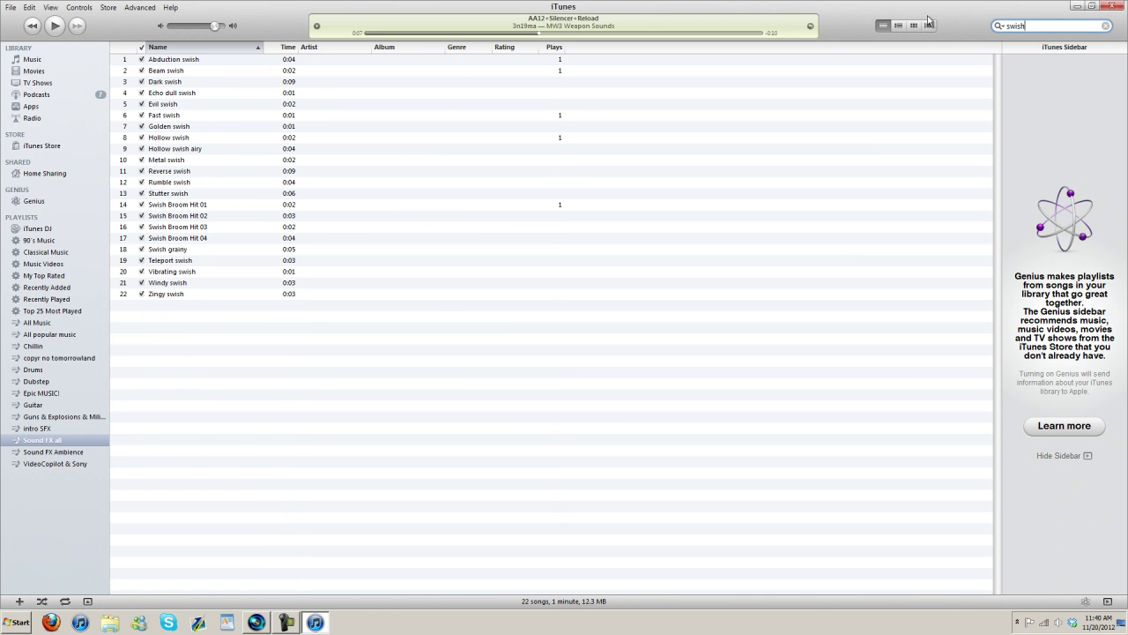
{"action": "type", "text": "wir"}
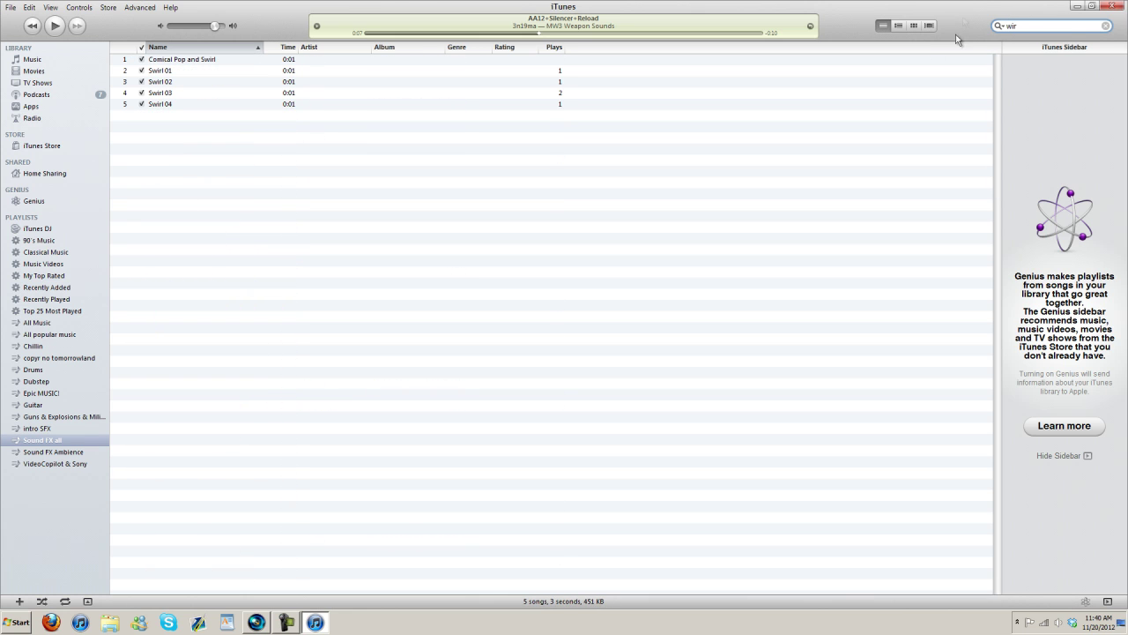
{"action": "key", "text": "BackSpace"}
{"action": "key", "text": "BackSpace"}
{"action": "key", "text": "BackSpace"}
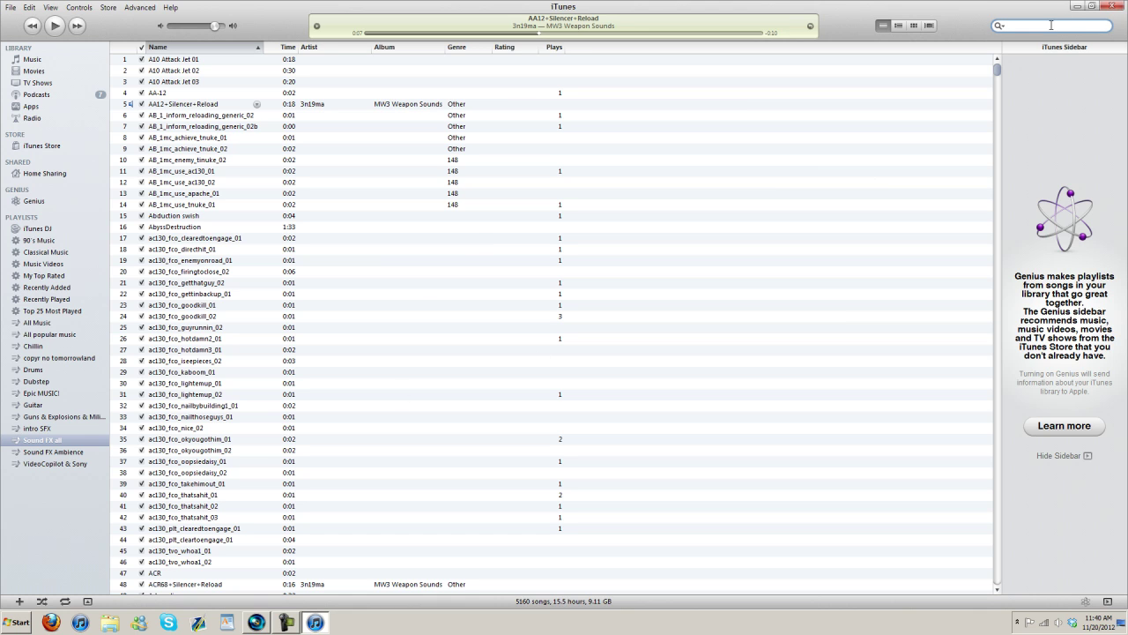
{"action": "left_click", "coordinate": [255, 622]}
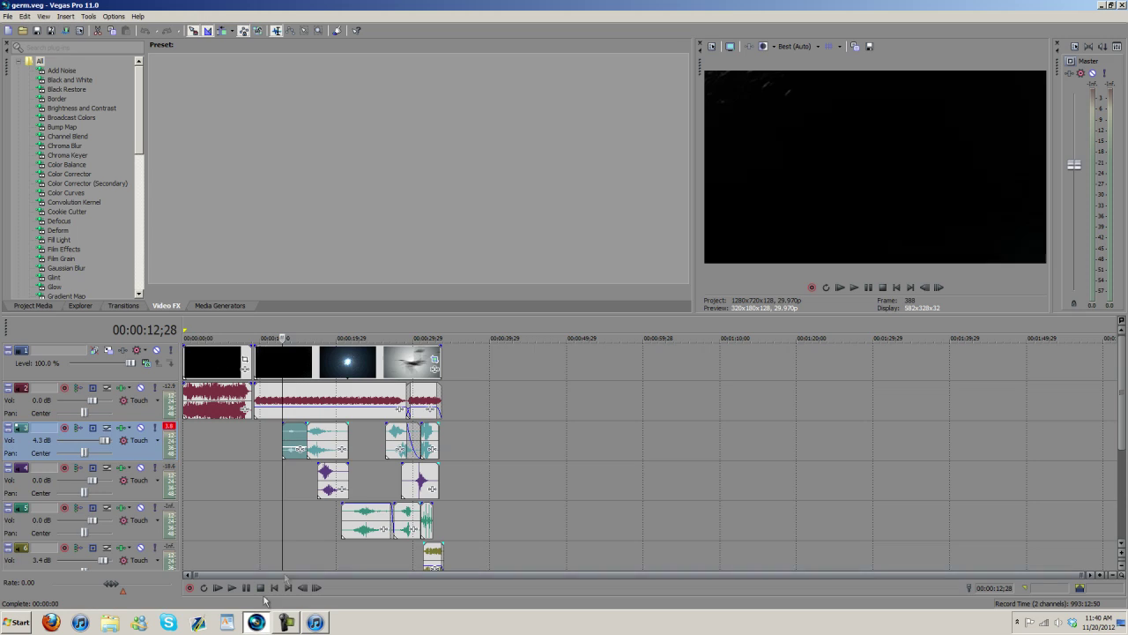
Play the flash section from 14;24, slow it with the Rate slider, then replay at normal speed.
{"action": "left_click", "coordinate": [295, 517]}
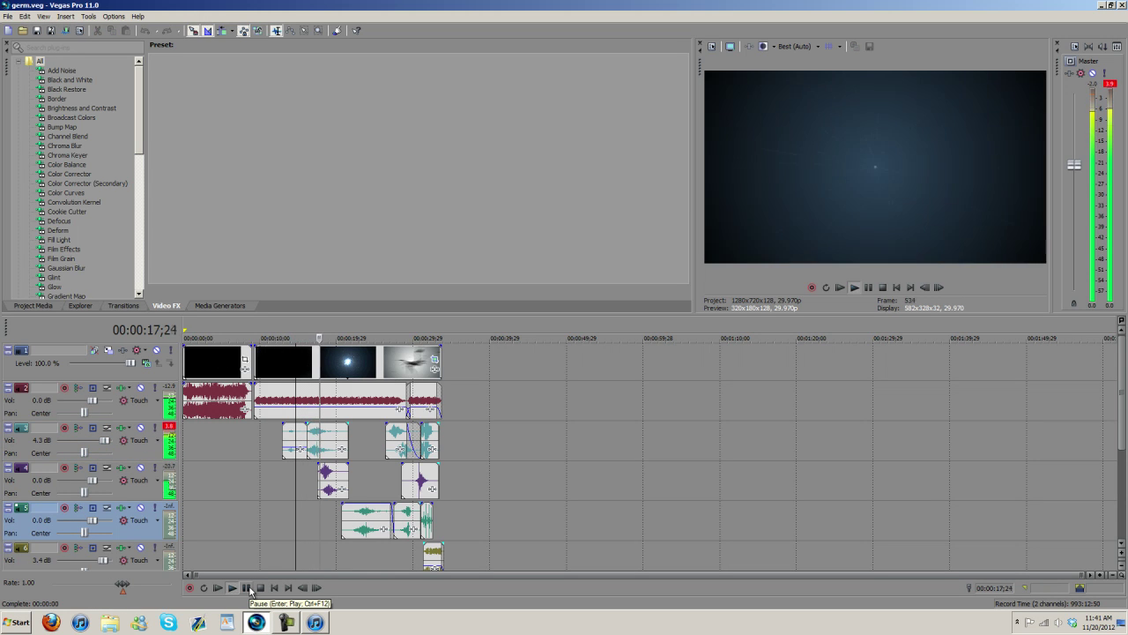
{"action": "left_click", "coordinate": [248, 588]}
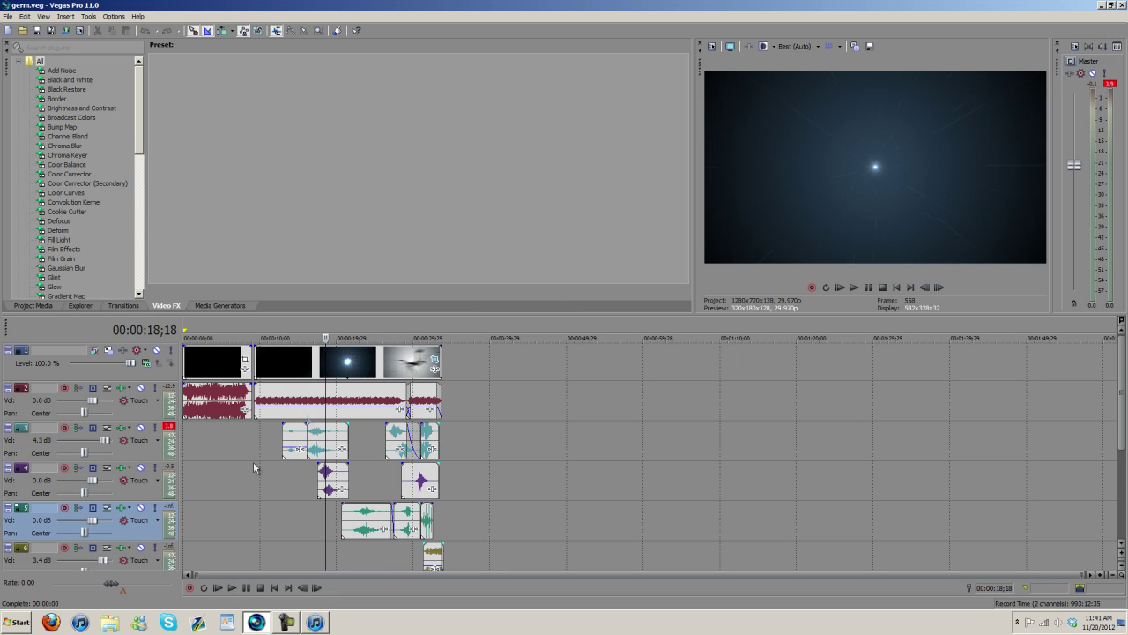
{"action": "left_click_drag", "start_coordinate": [111, 589], "coordinate": [118, 588]}
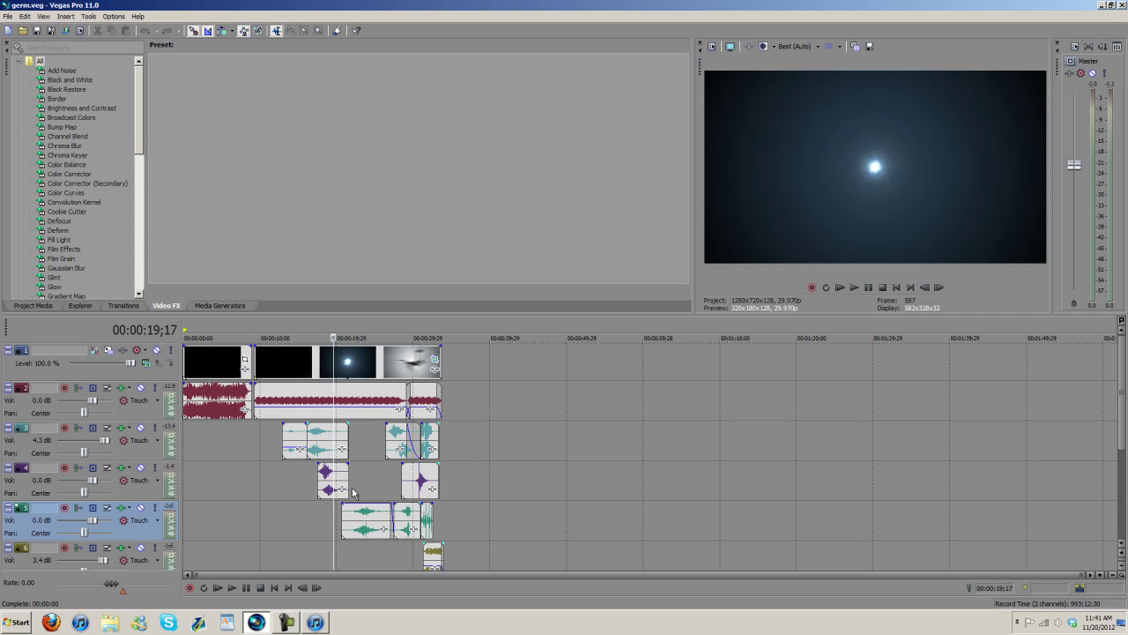
{"action": "key", "text": "space"}
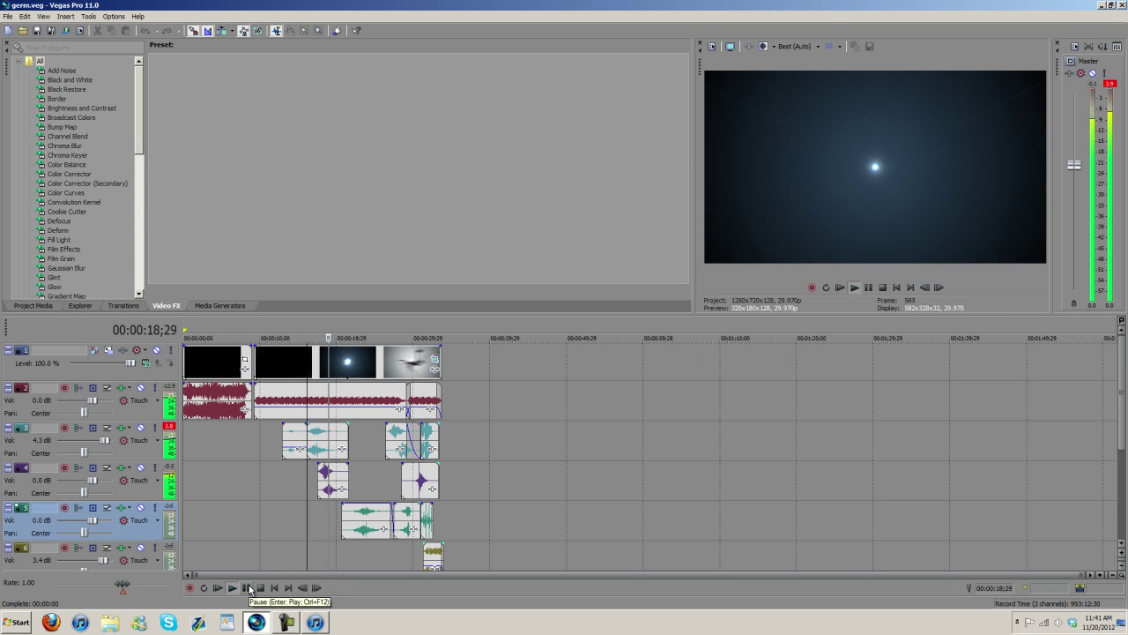
{"action": "left_click", "coordinate": [247, 588]}
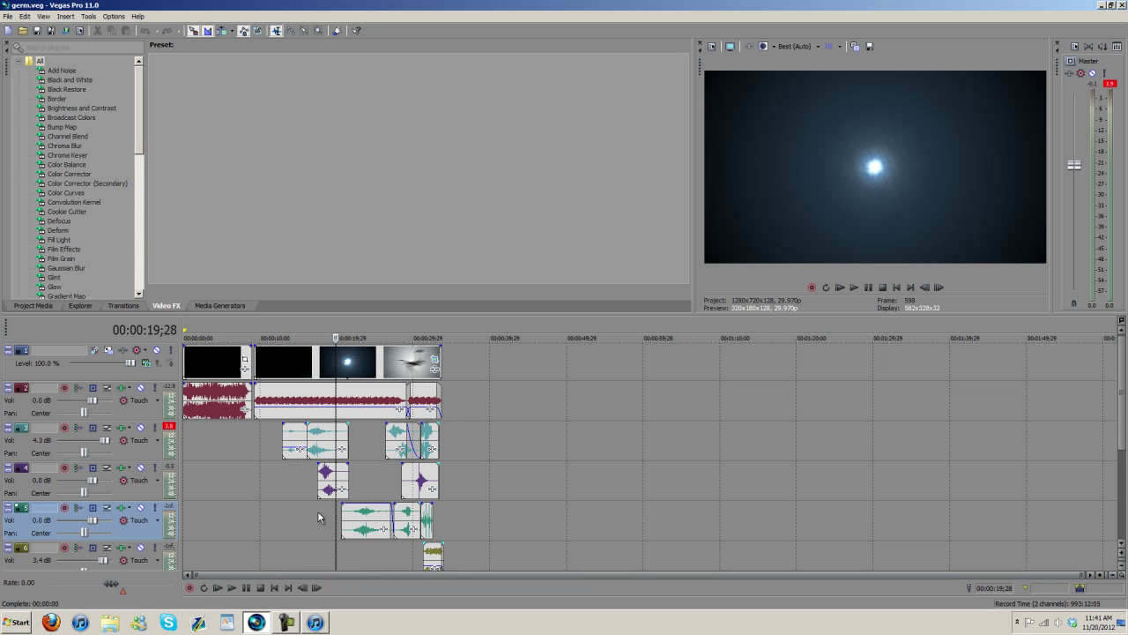
Replay the section from 17;15, pausing at 19;17, then go back to iTunes.
{"action": "left_click", "coordinate": [318, 512]}
{"action": "left_click", "coordinate": [232, 588]}
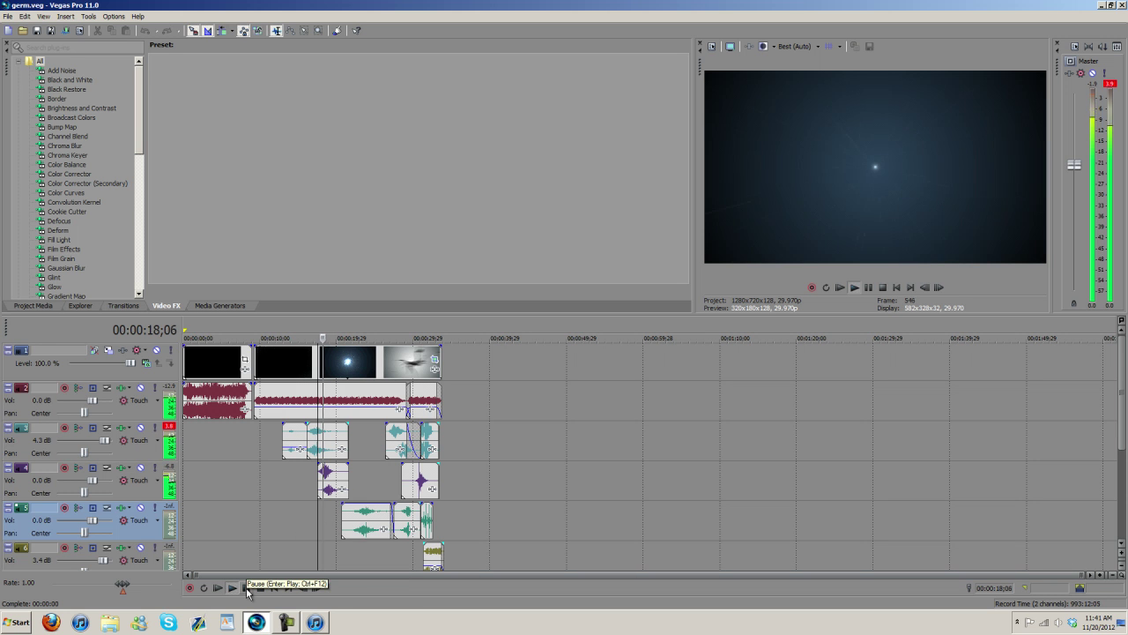
{"action": "left_click", "coordinate": [247, 588]}
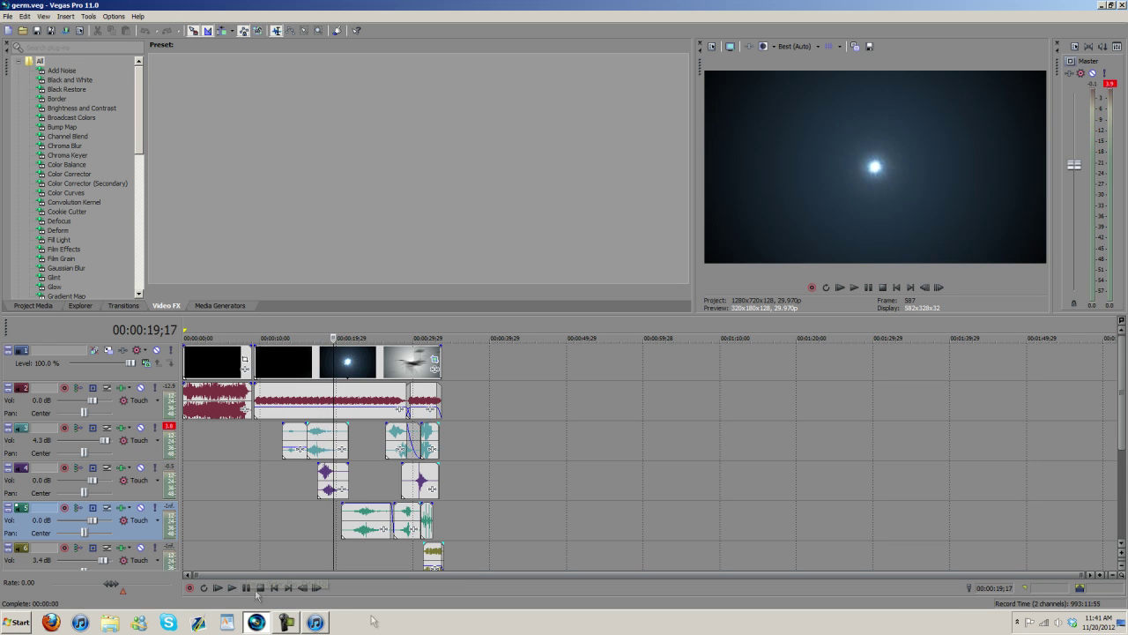
{"action": "left_click", "coordinate": [313, 622]}
{"action": "scroll", "coordinate": [529, 335], "scroll_direction": "down", "scroll_amount": 14}
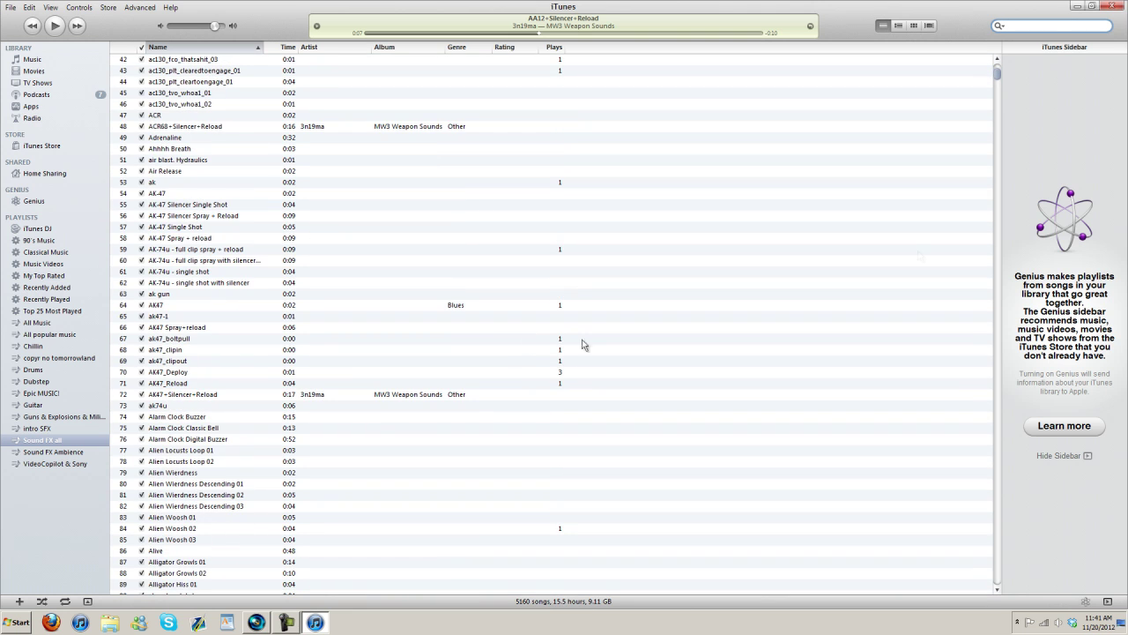
Open the 229-song Sound FX Ambience playlist and preview Track69.
{"action": "left_click", "coordinate": [53, 453]}
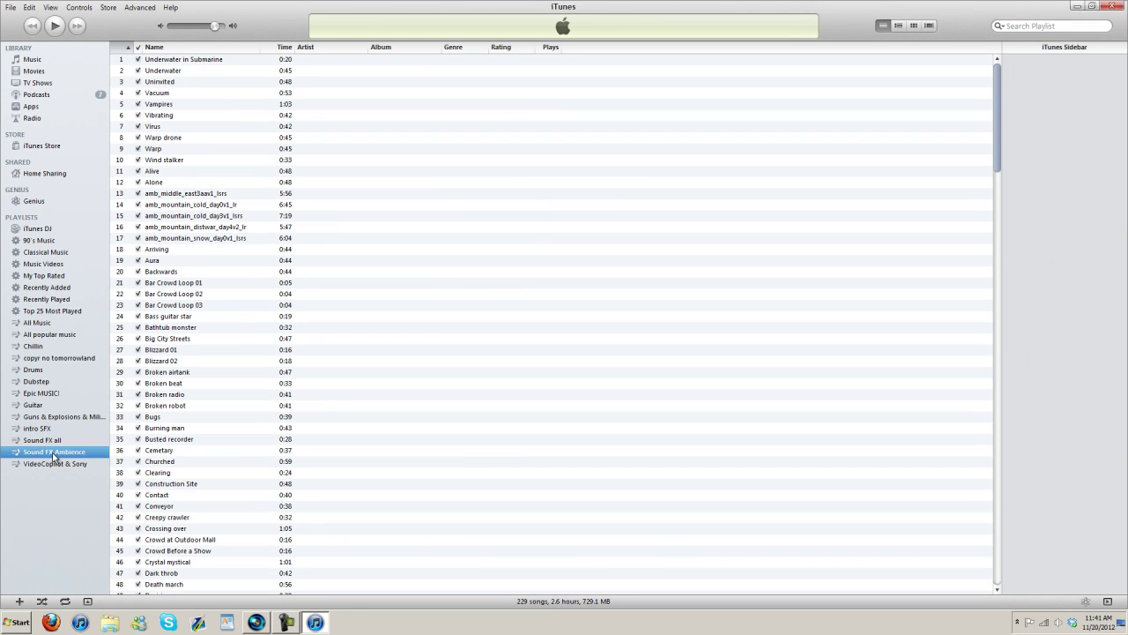
{"action": "scroll", "coordinate": [192, 126], "scroll_direction": "down", "scroll_amount": 18}
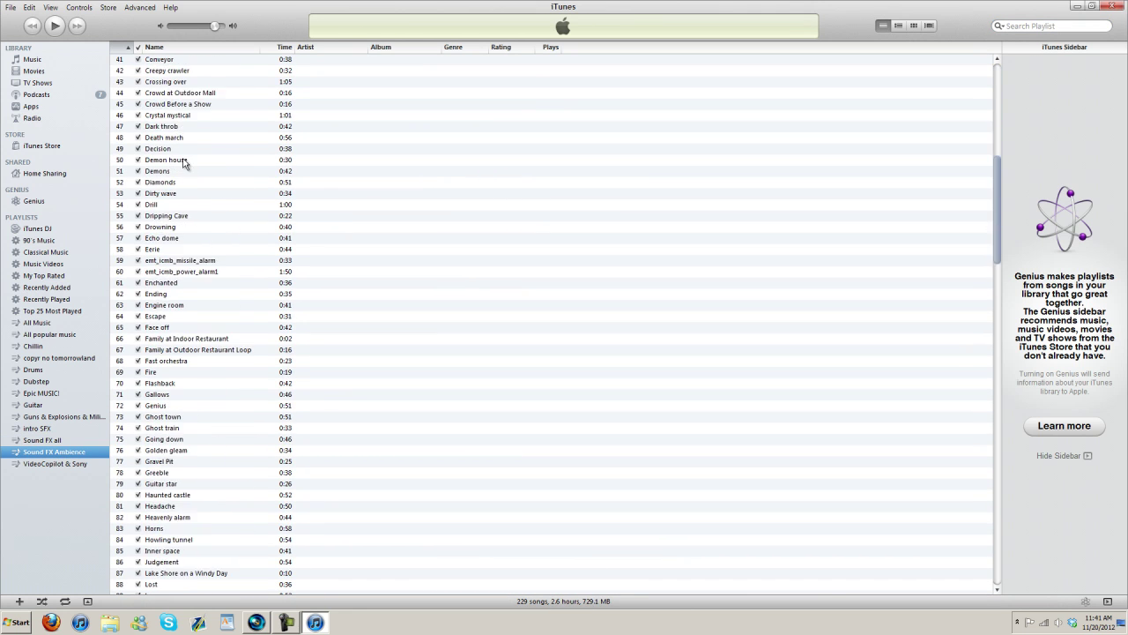
{"action": "scroll", "coordinate": [183, 168], "scroll_direction": "down", "scroll_amount": 20}
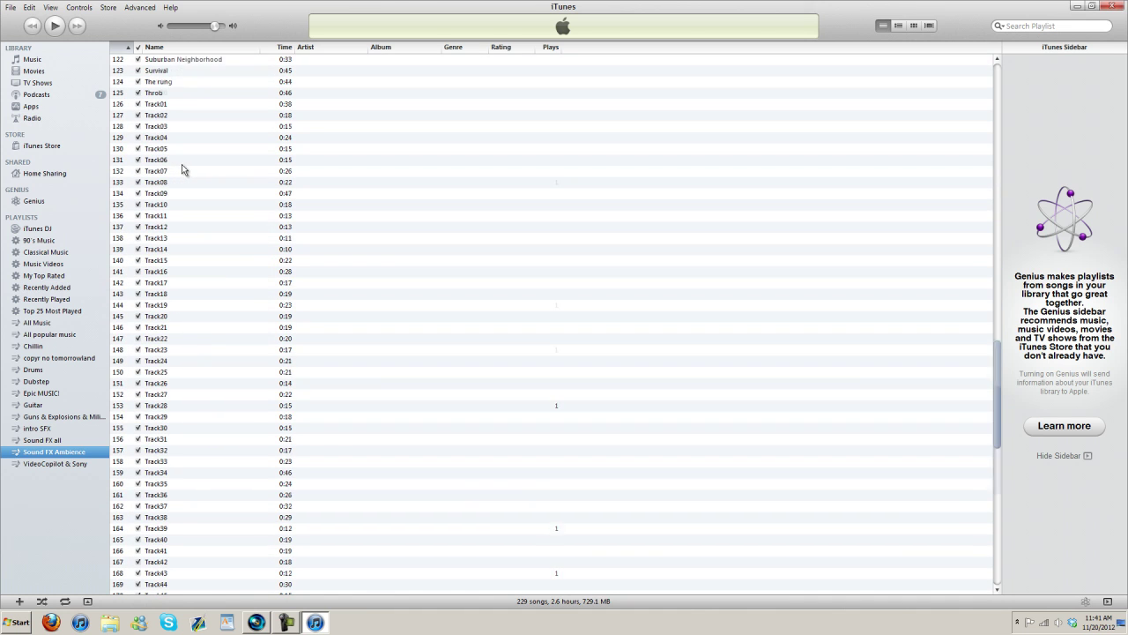
{"action": "scroll", "coordinate": [181, 169], "scroll_direction": "down", "scroll_amount": 7}
{"action": "double_click", "coordinate": [178, 197]}
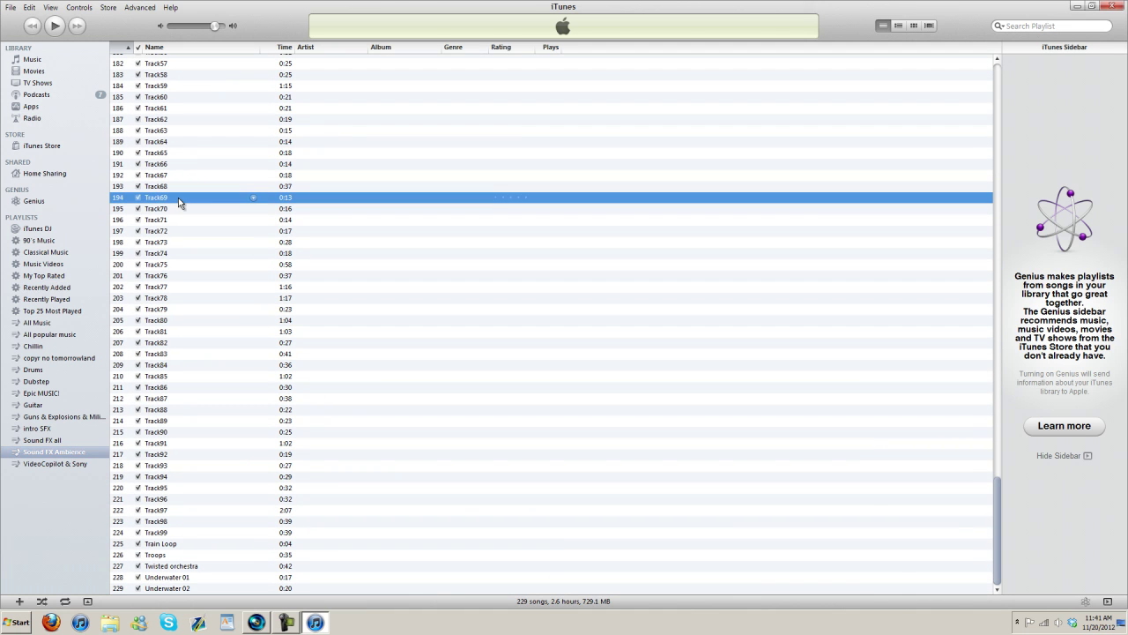
Preview Track59 from 0:09, stop it, and return to the Vegas Pro project.
{"action": "double_click", "coordinate": [199, 90]}
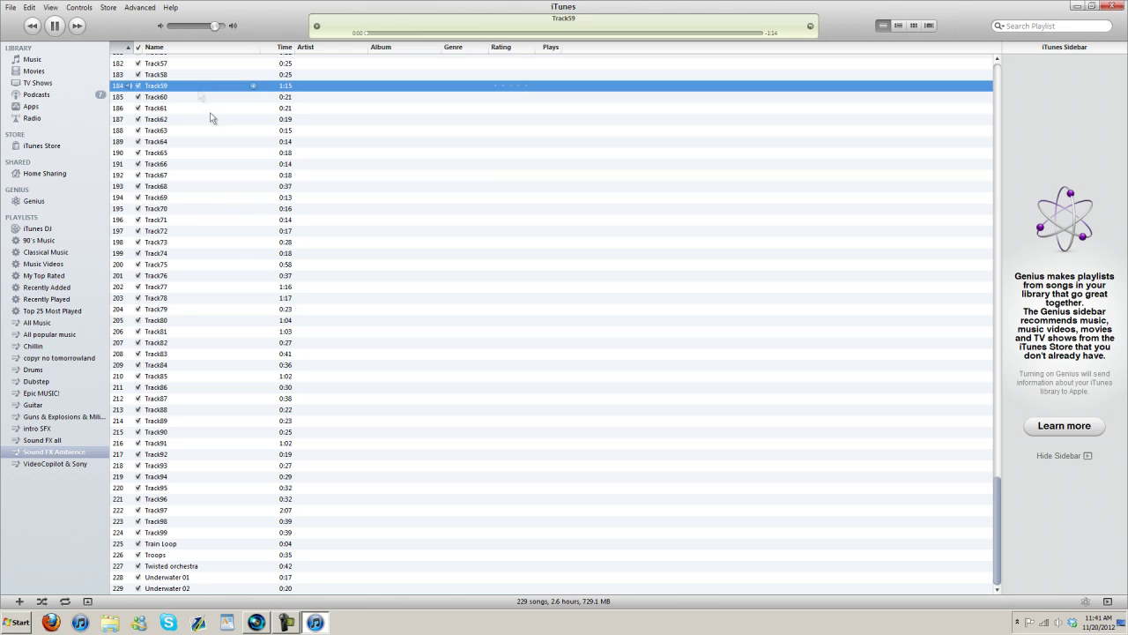
{"action": "left_click", "coordinate": [417, 33]}
{"action": "left_click", "coordinate": [56, 29]}
{"action": "scroll", "coordinate": [208, 564], "scroll_direction": "up", "scroll_amount": 20}
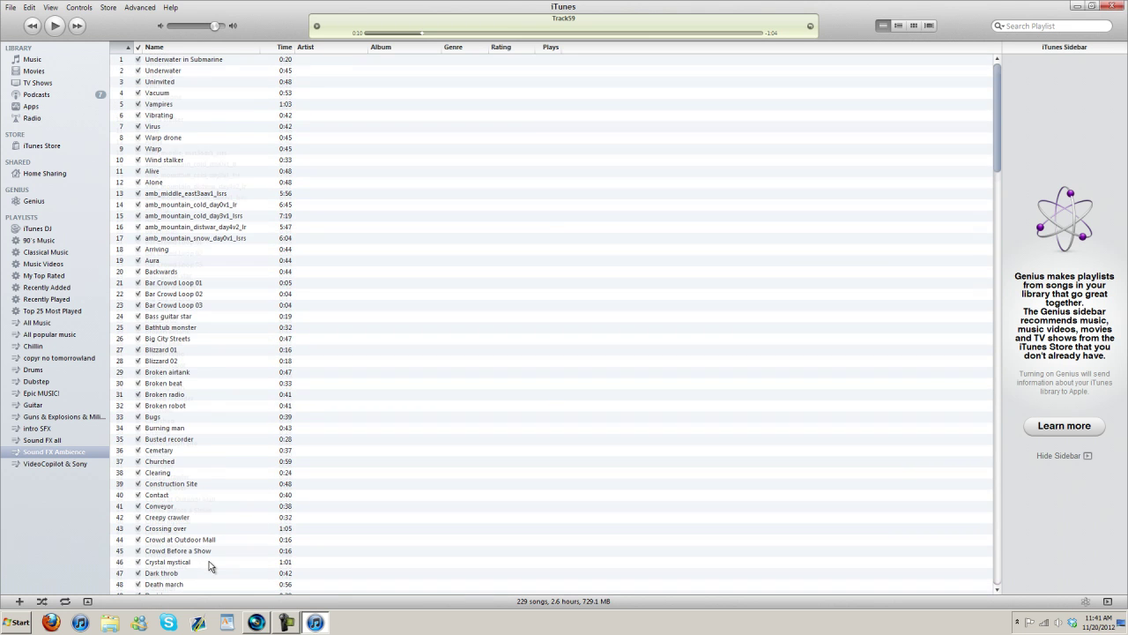
{"action": "left_click", "coordinate": [271, 623]}
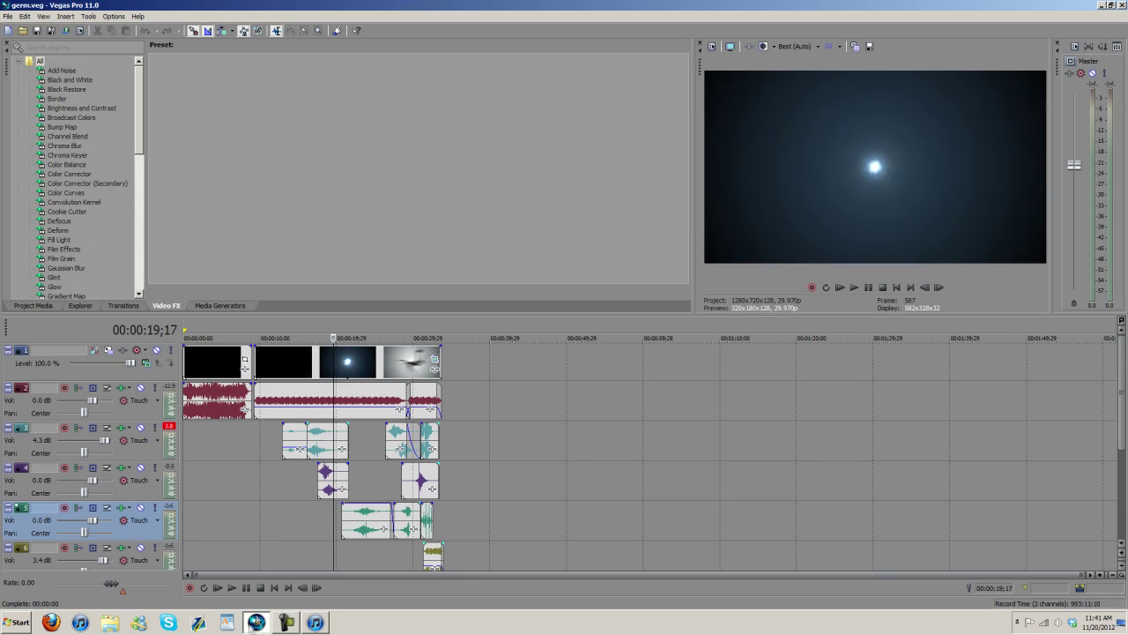
Scrub frames between 17;05 and 19;09 to locate the starburst.
{"action": "left_click", "coordinate": [317, 517]}
{"action": "left_click", "coordinate": [329, 510]}
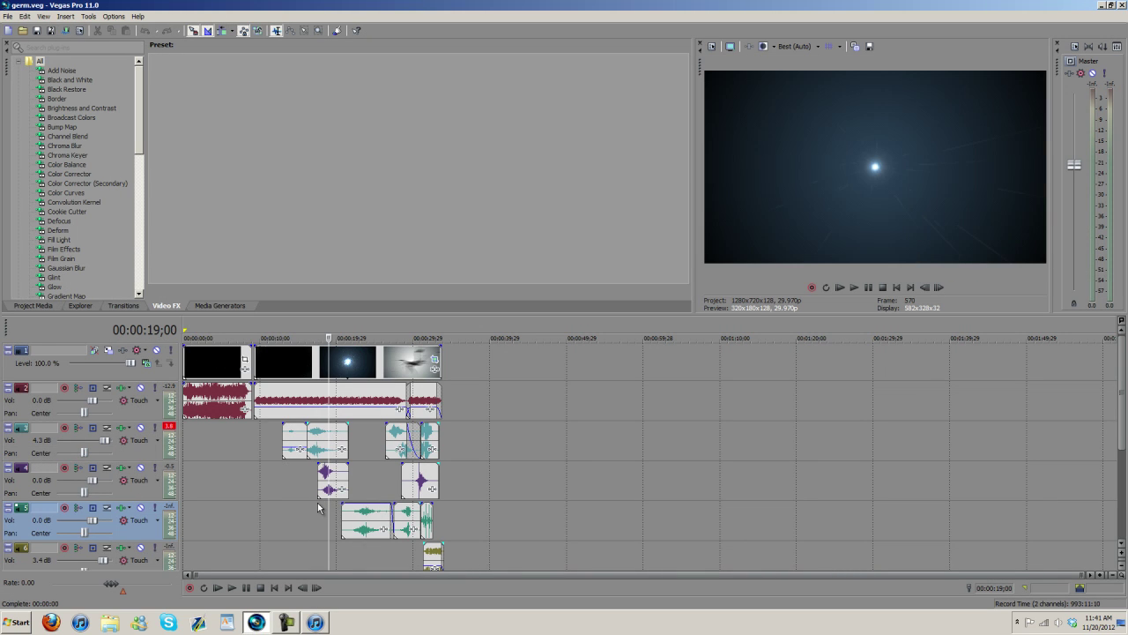
{"action": "left_click", "coordinate": [318, 511]}
{"action": "left_click", "coordinate": [316, 509]}
{"action": "left_click", "coordinate": [323, 509]}
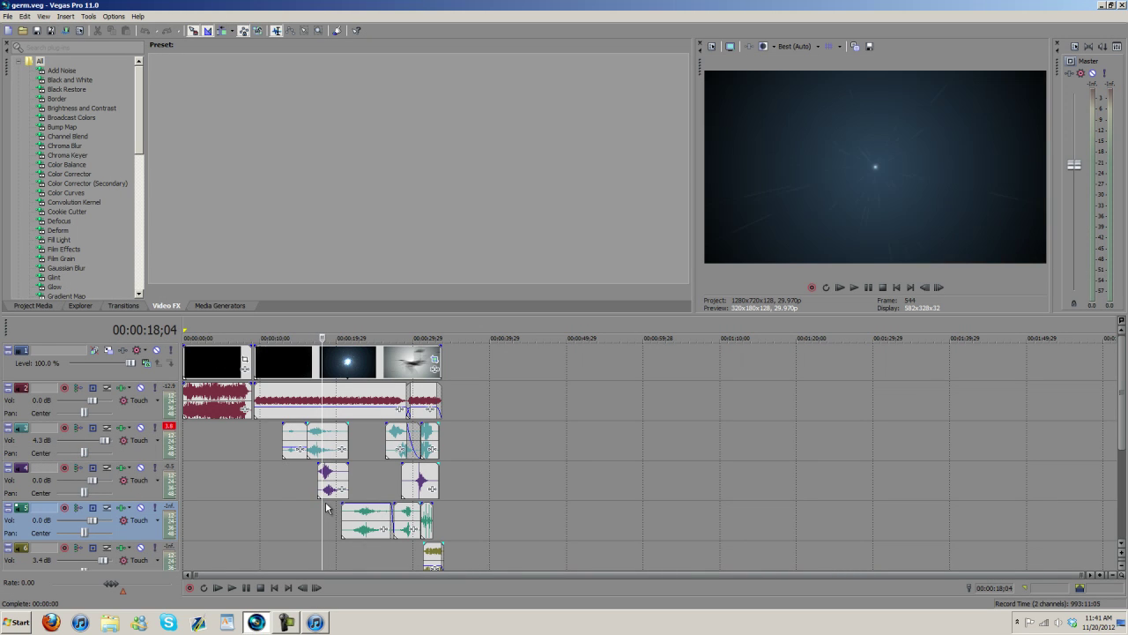
{"action": "left_click", "coordinate": [326, 509]}
{"action": "left_click", "coordinate": [332, 509]}
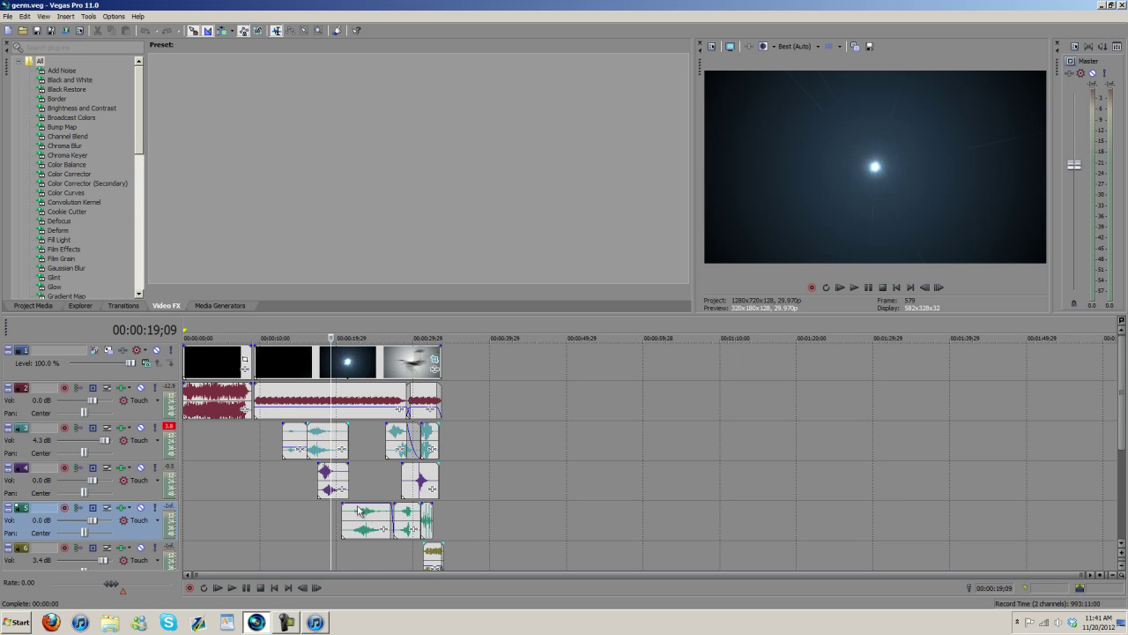
Slide the track 5 sound effect into sync with the burst, checking frames around 18;13–18;16.
{"action": "left_click_drag", "start_coordinate": [358, 510], "coordinate": [367, 527]}
{"action": "left_click", "coordinate": [325, 480]}
{"action": "left_click", "coordinate": [322, 481]}
{"action": "left_click", "coordinate": [325, 482]}
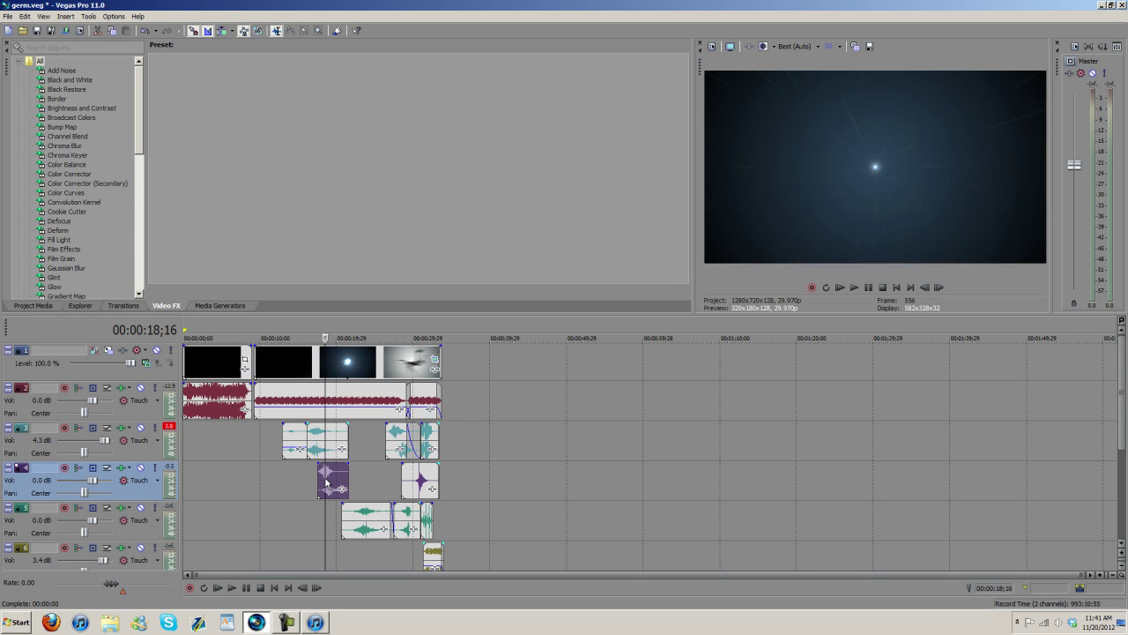
Play back the track 5 clip's new timing, stopping at 24;18 and resuming from 27;14.
{"action": "left_click", "coordinate": [335, 530]}
{"action": "key", "text": "space"}
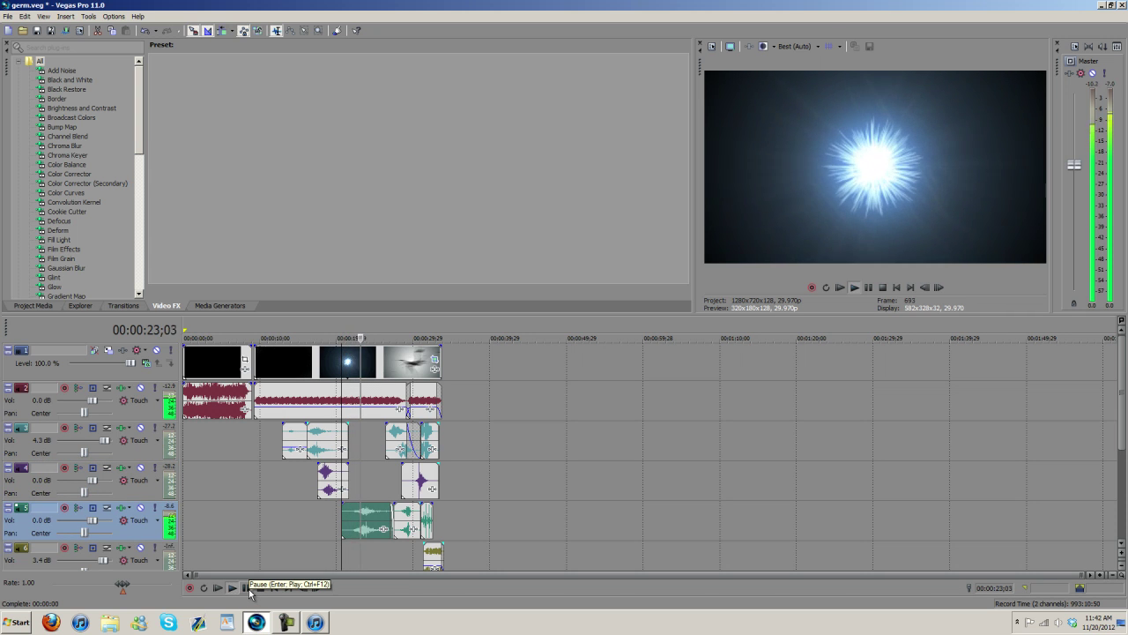
{"action": "left_click", "coordinate": [246, 587]}
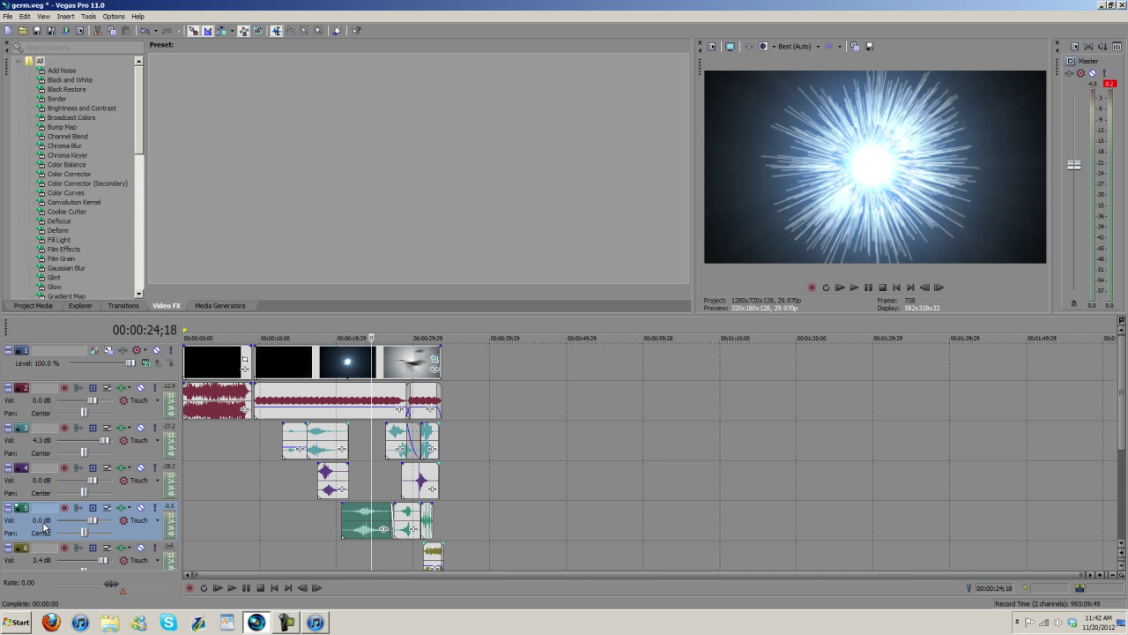
{"action": "left_click", "coordinate": [381, 547]}
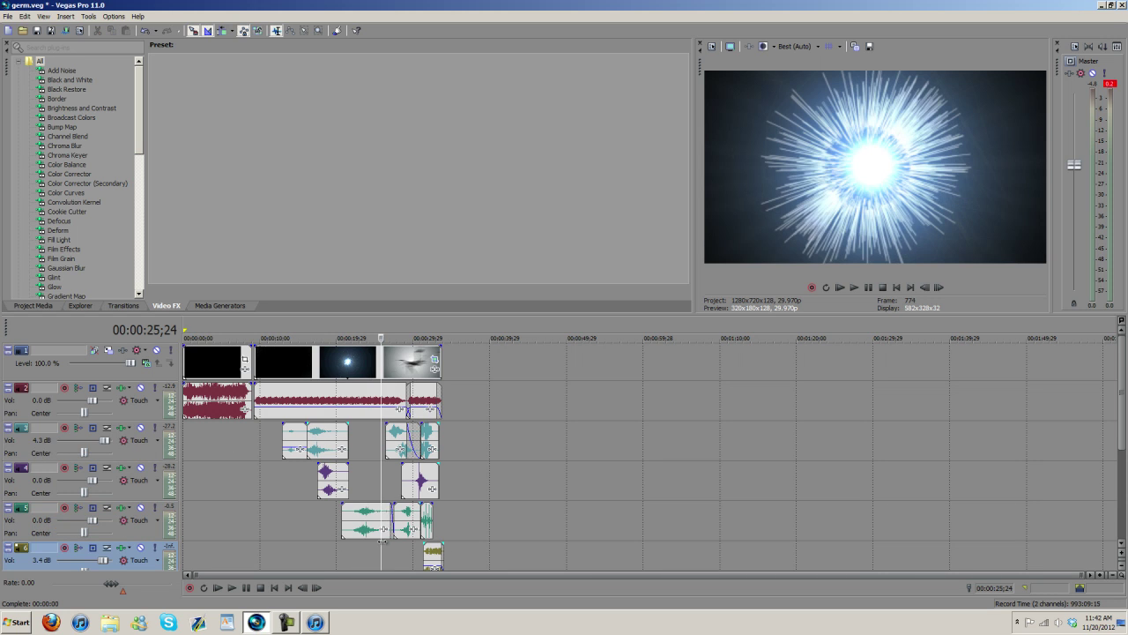
{"action": "left_click", "coordinate": [246, 588]}
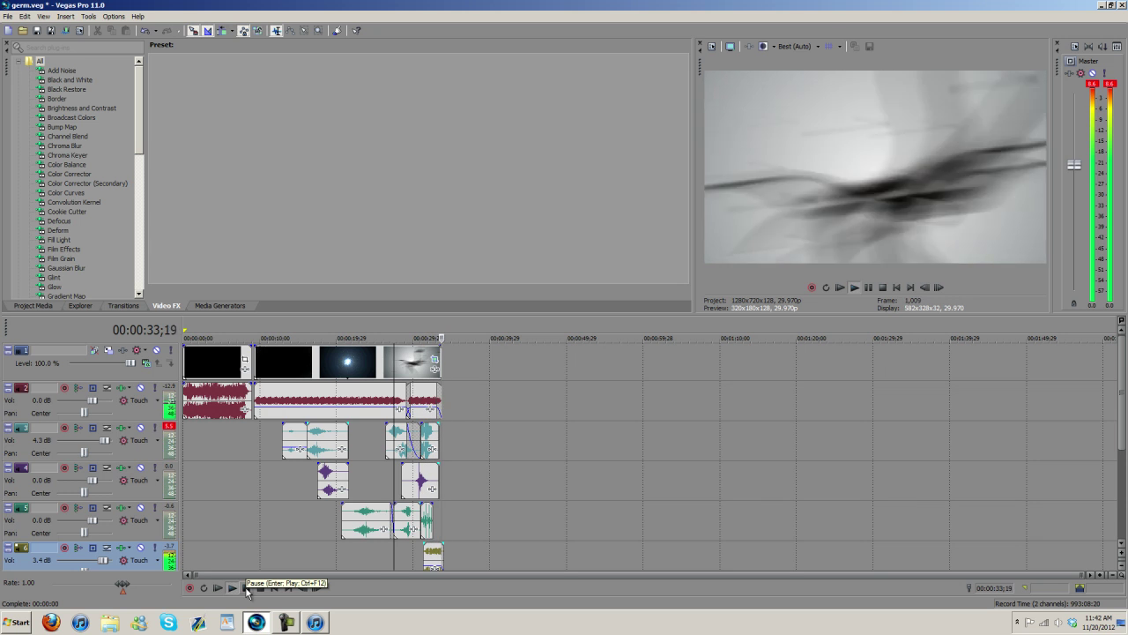
{"action": "left_click", "coordinate": [423, 553]}
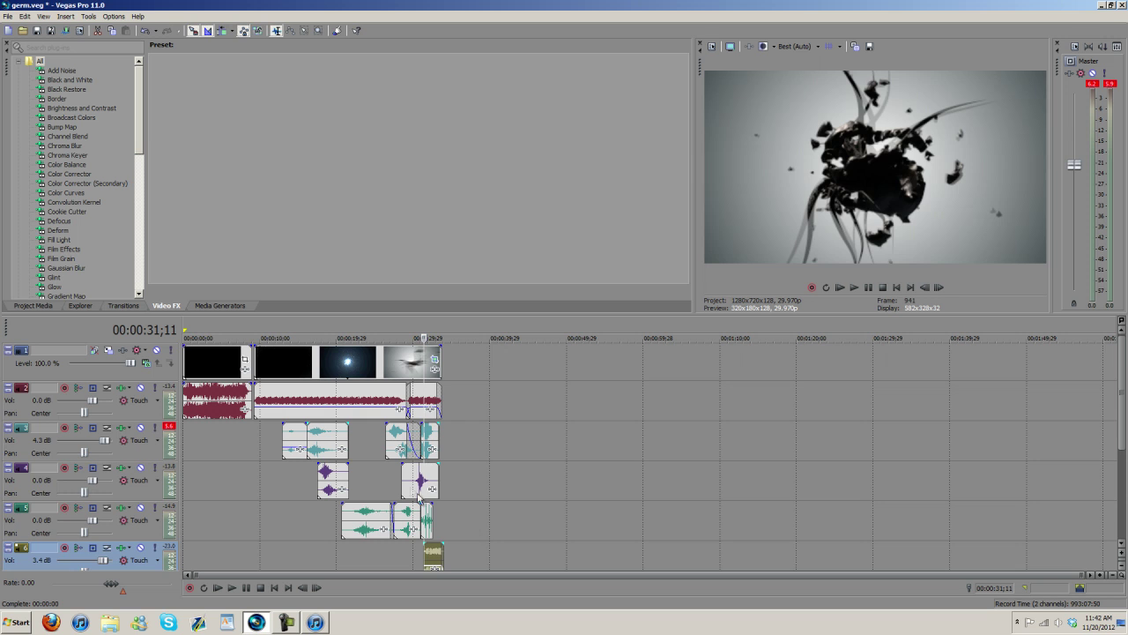
{"action": "left_click", "coordinate": [402, 483]}
{"action": "left_click", "coordinate": [427, 555]}
{"action": "left_click", "coordinate": [423, 553]}
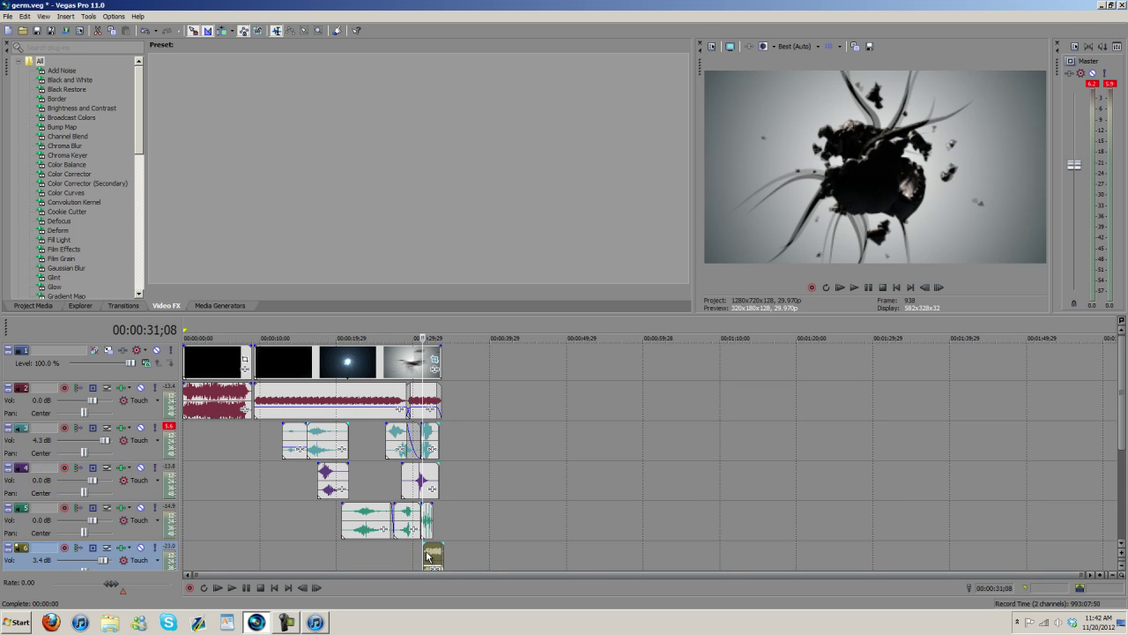
{"action": "left_click", "coordinate": [379, 447]}
{"action": "left_click", "coordinate": [385, 449]}
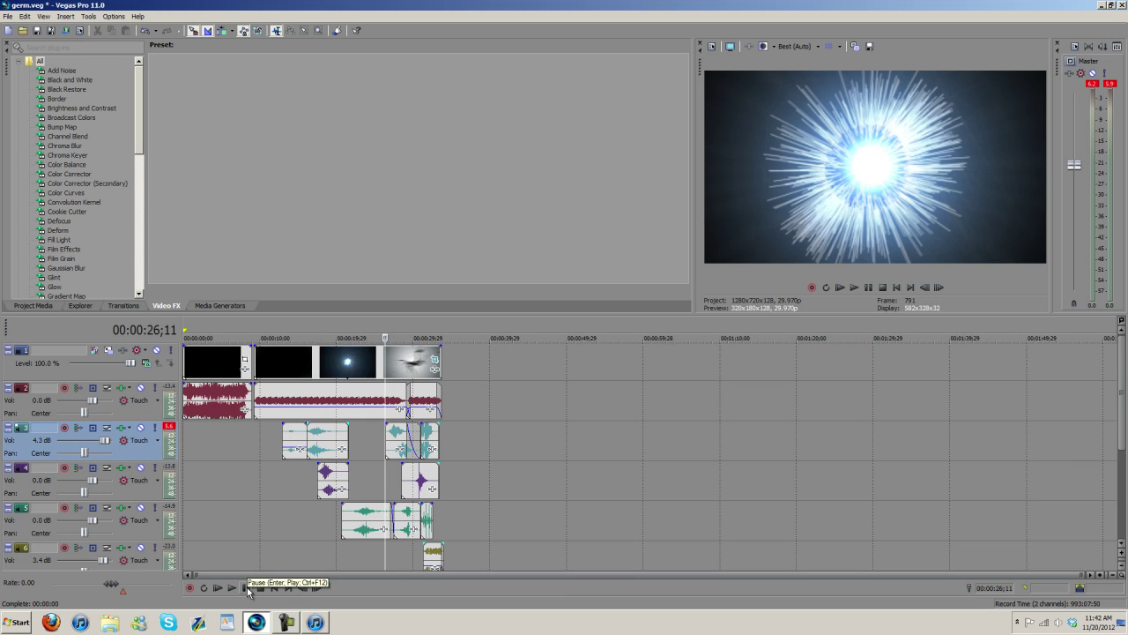
{"action": "left_click", "coordinate": [386, 441]}
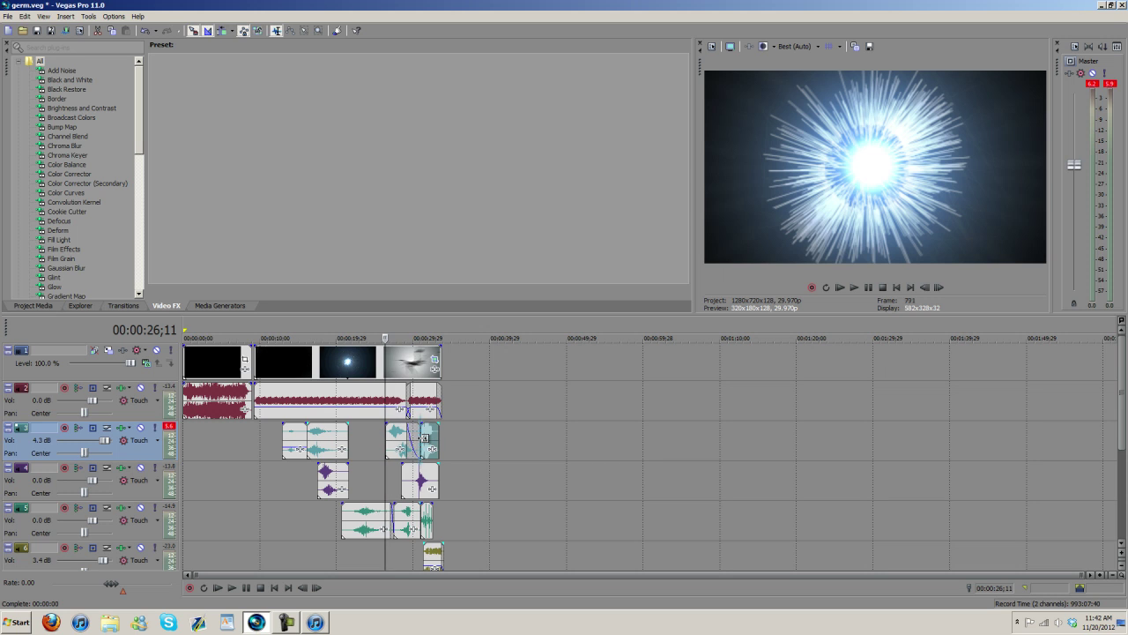
{"action": "left_click", "coordinate": [422, 437]}
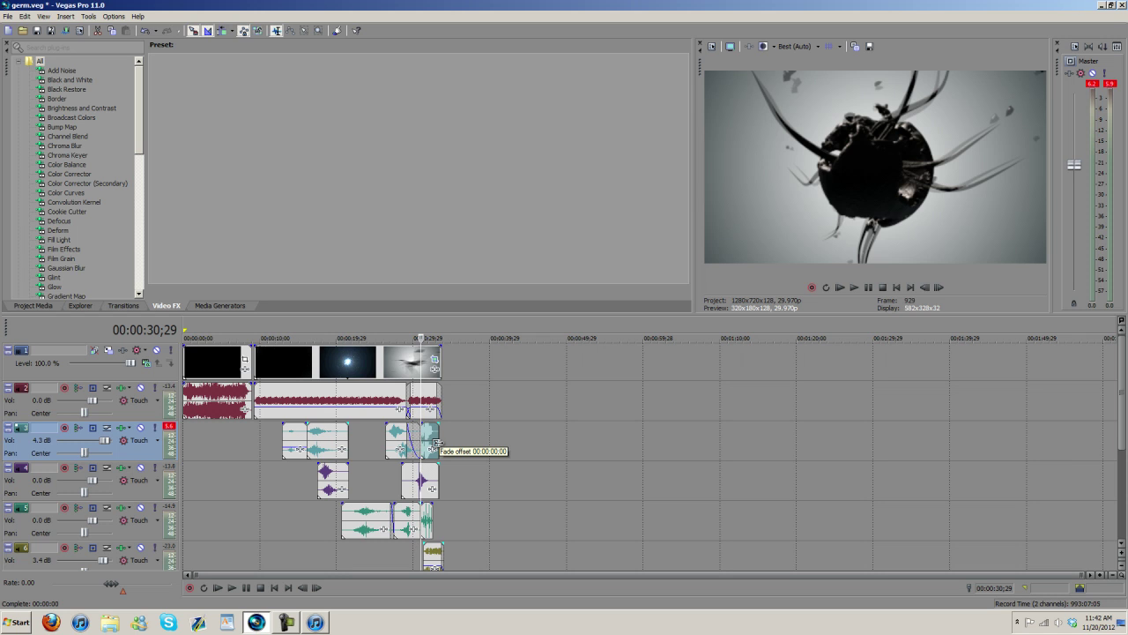
{"action": "left_click", "coordinate": [384, 443]}
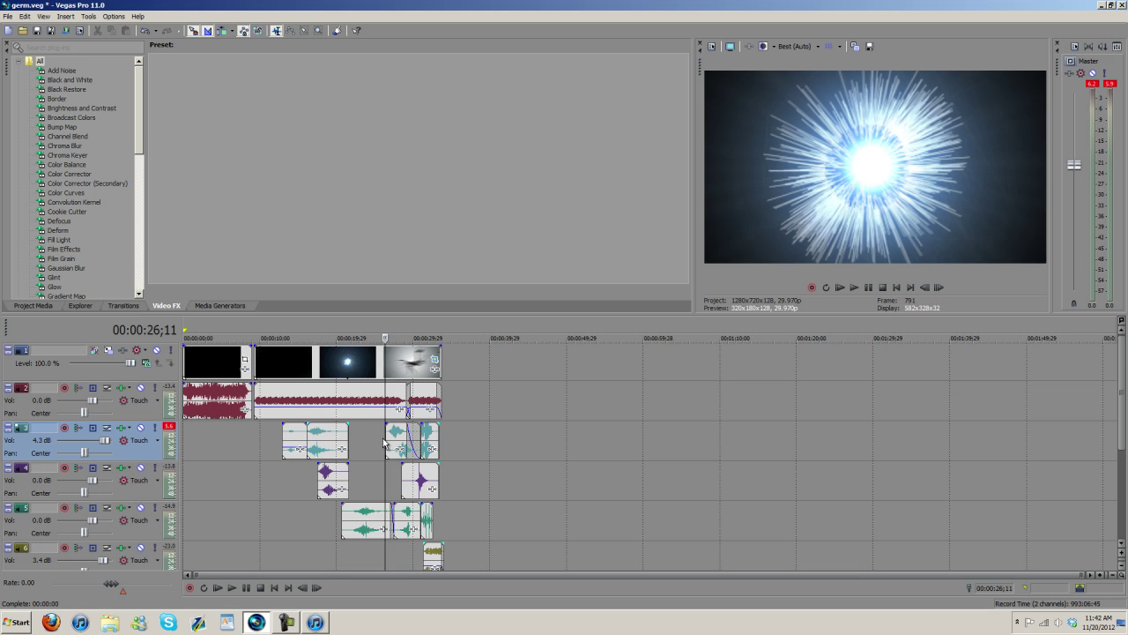
{"action": "left_click", "coordinate": [342, 396]}
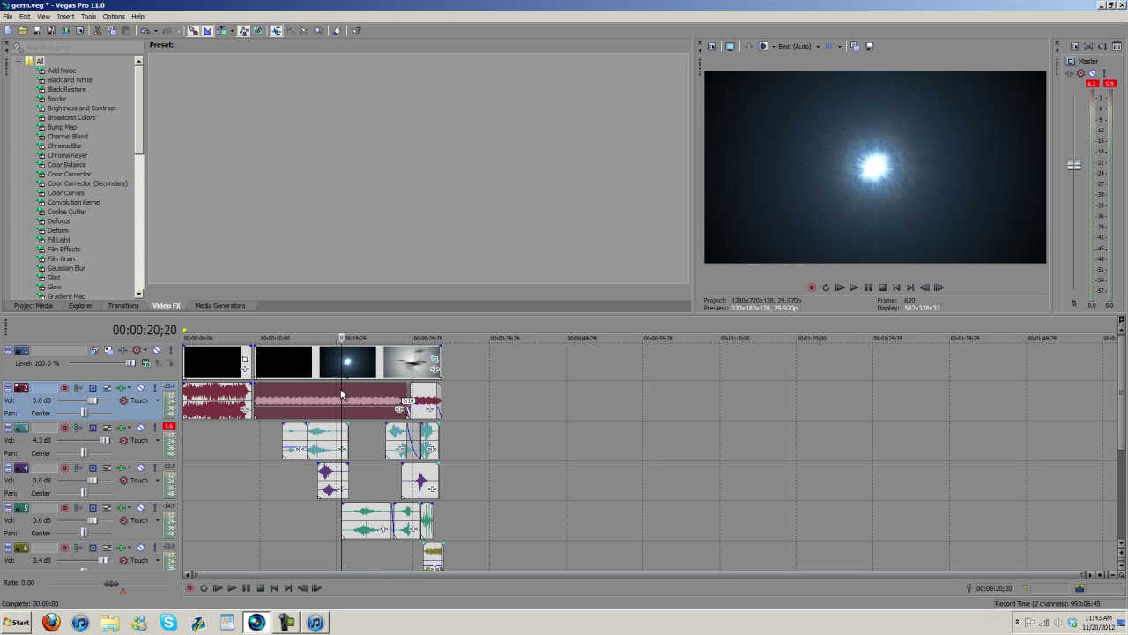
{"action": "left_click", "coordinate": [320, 401]}
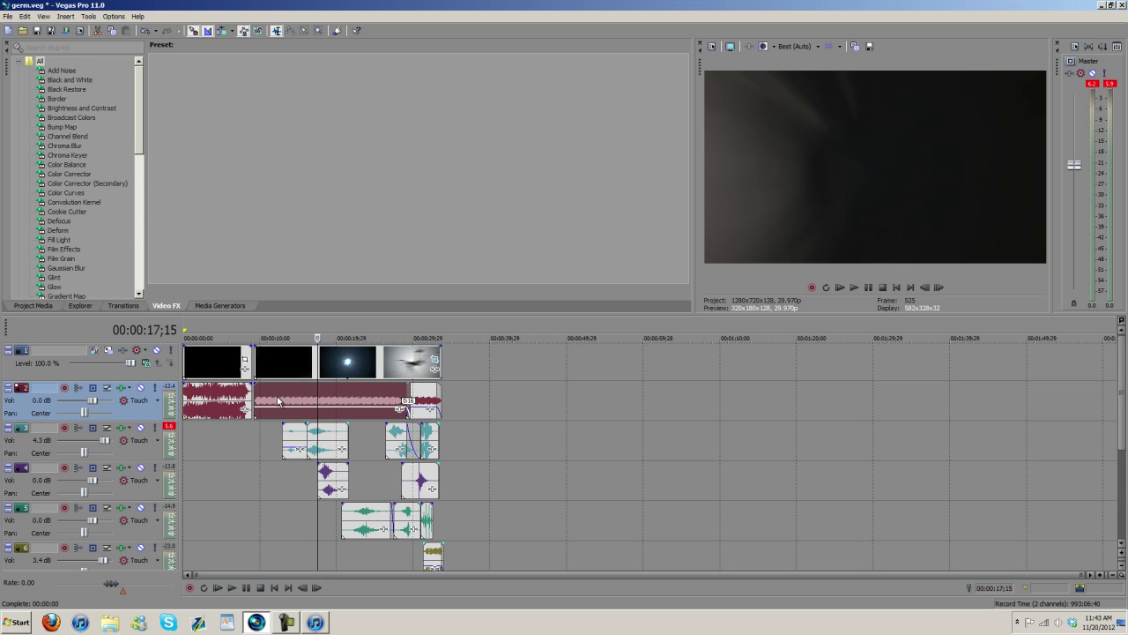
{"action": "left_click", "coordinate": [277, 402]}
{"action": "left_click", "coordinate": [318, 402]}
{"action": "left_click", "coordinate": [331, 403]}
{"action": "left_click", "coordinate": [356, 403]}
{"action": "left_click", "coordinate": [378, 402]}
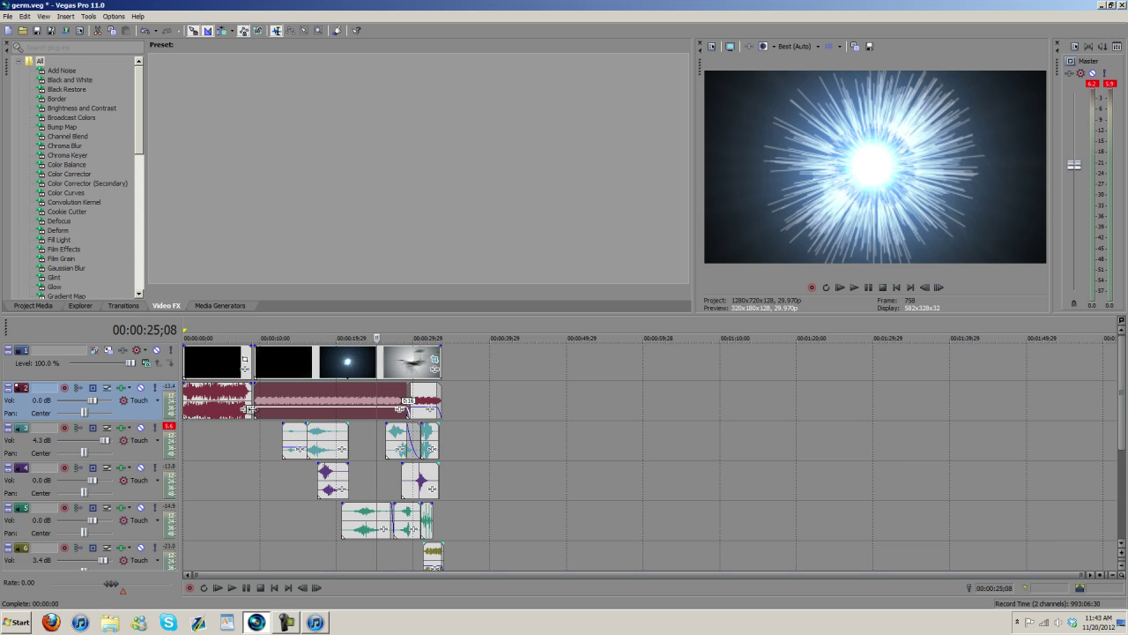
{"action": "left_click", "coordinate": [354, 403]}
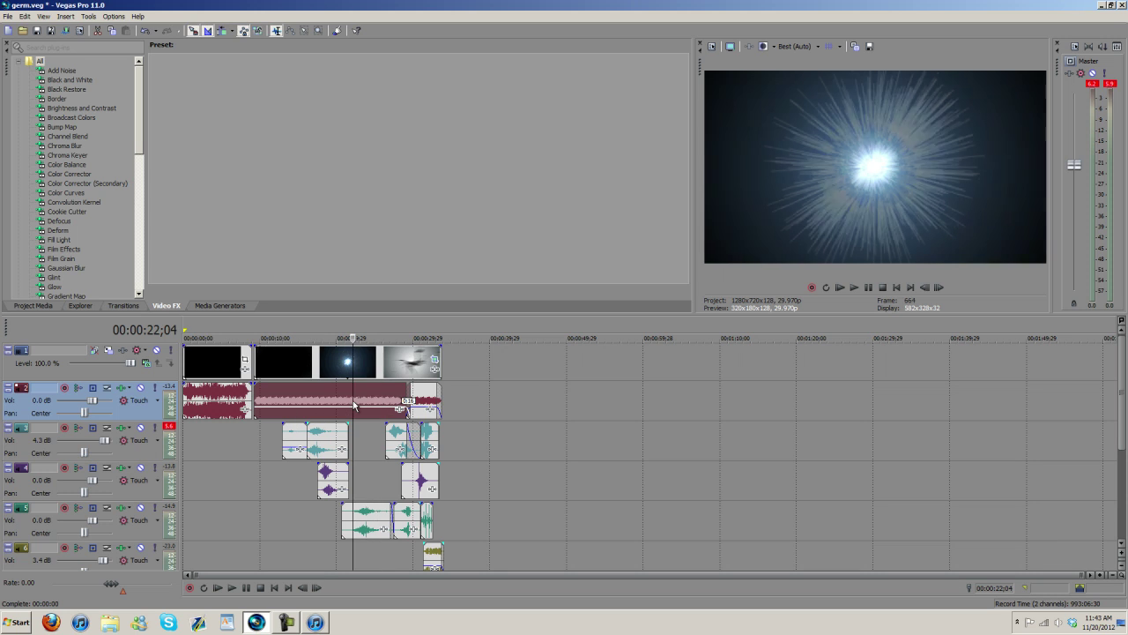
{"action": "left_click", "coordinate": [349, 403]}
{"action": "left_click", "coordinate": [335, 404]}
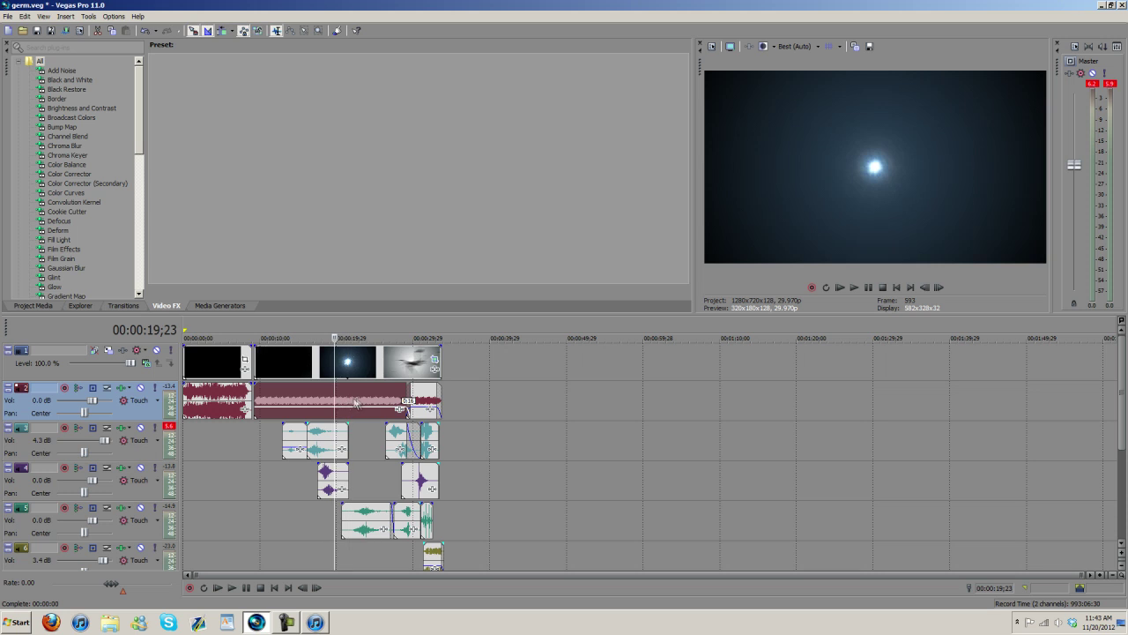
{"action": "left_click", "coordinate": [388, 440]}
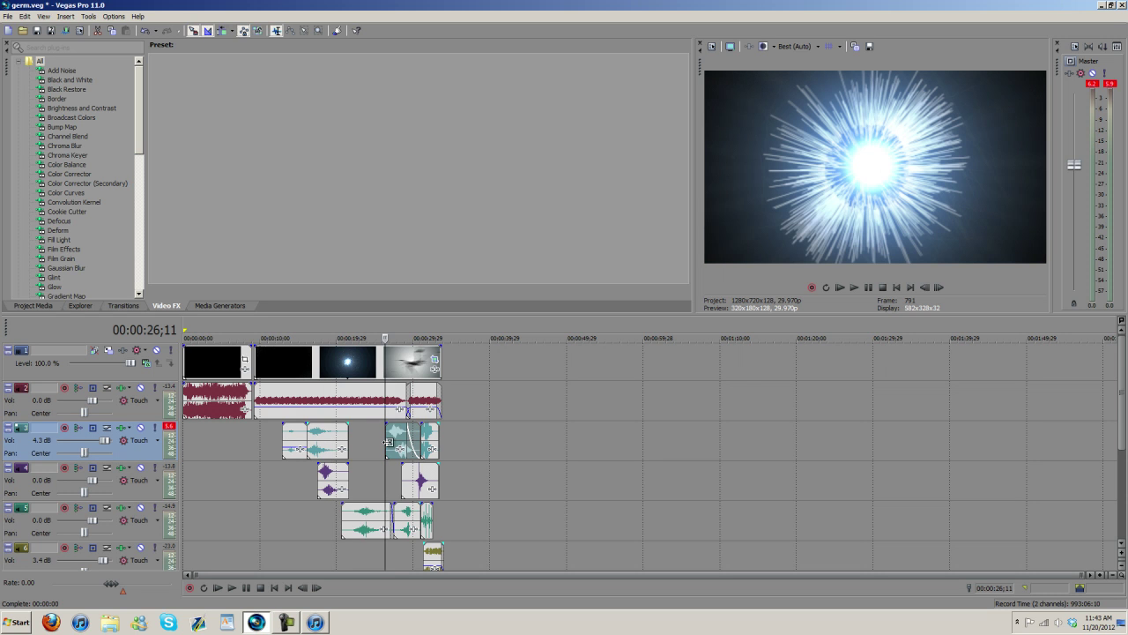
{"action": "left_click", "coordinate": [307, 441]}
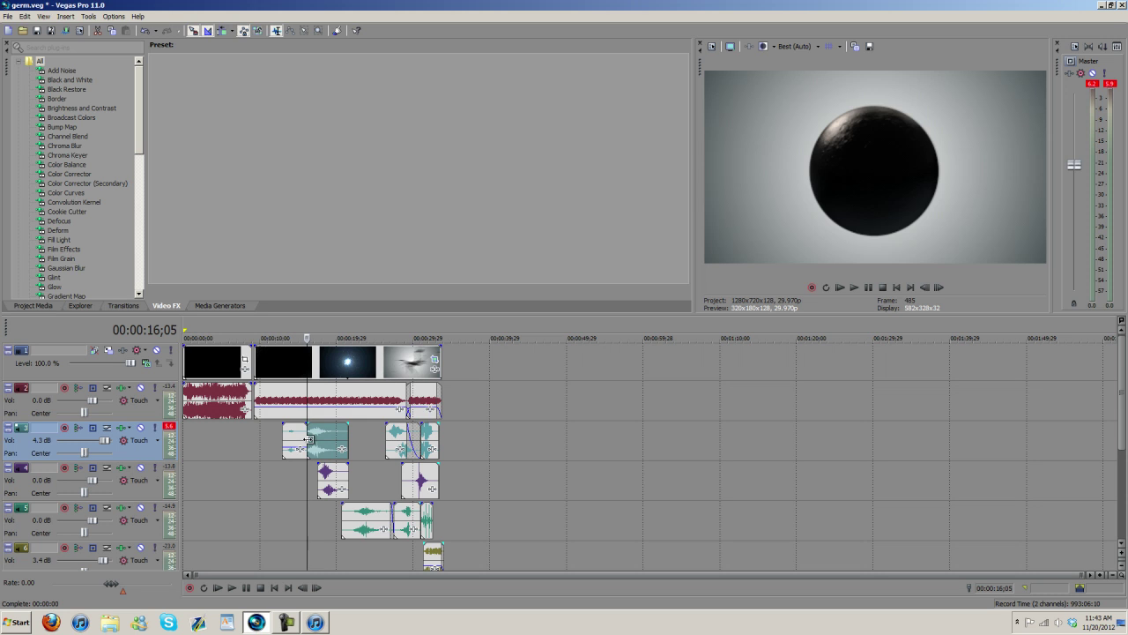
{"action": "left_click", "coordinate": [375, 437]}
{"action": "left_click", "coordinate": [363, 434]}
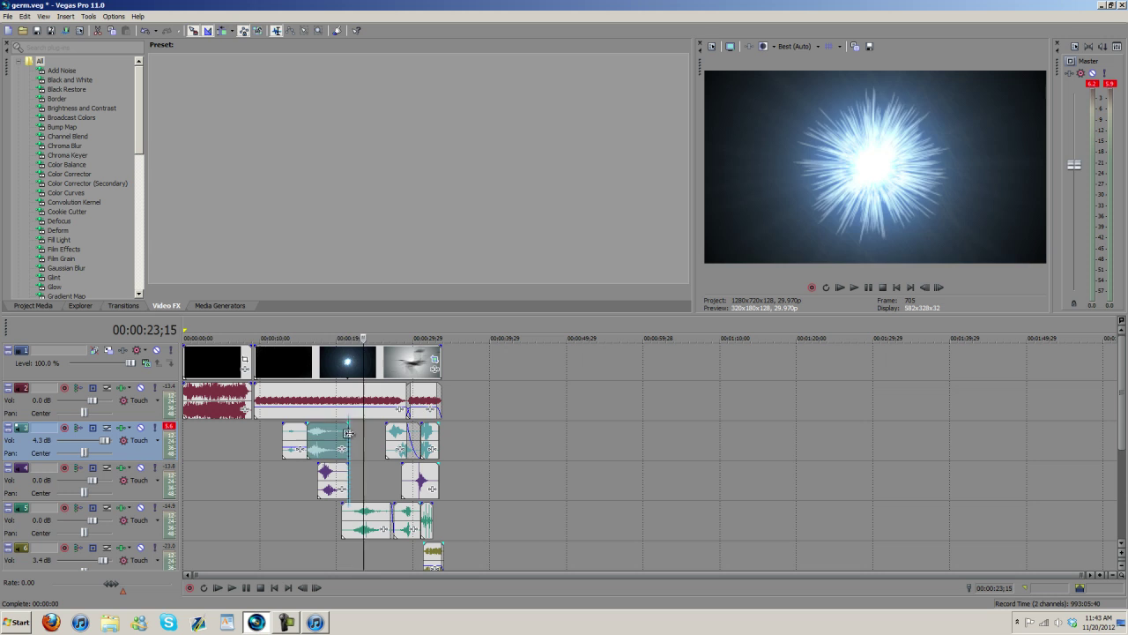
{"action": "left_click", "coordinate": [347, 435]}
{"action": "left_click", "coordinate": [372, 435]}
{"action": "left_click", "coordinate": [385, 438]}
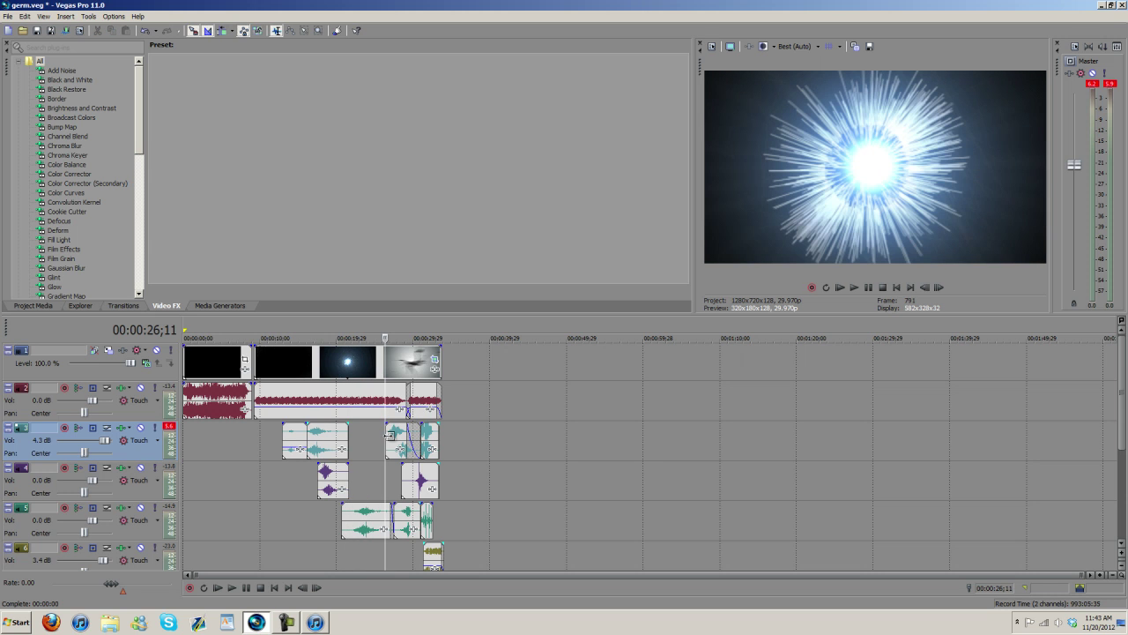
{"action": "left_click", "coordinate": [393, 438]}
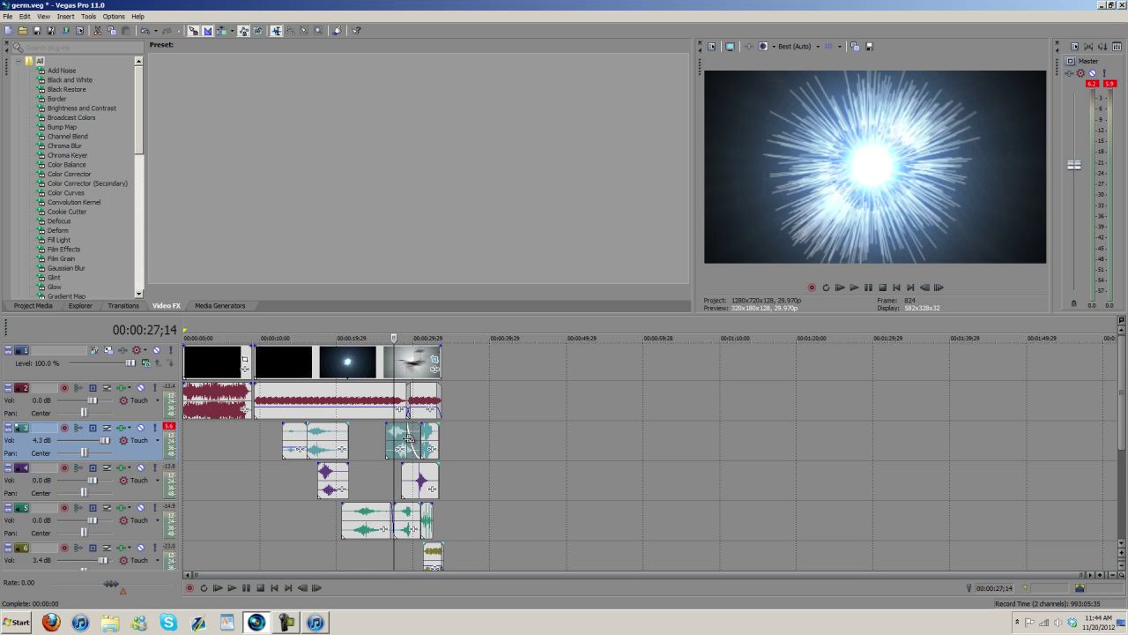
{"action": "left_click", "coordinate": [406, 440]}
{"action": "left_click", "coordinate": [393, 442]}
{"action": "left_click", "coordinate": [392, 442]}
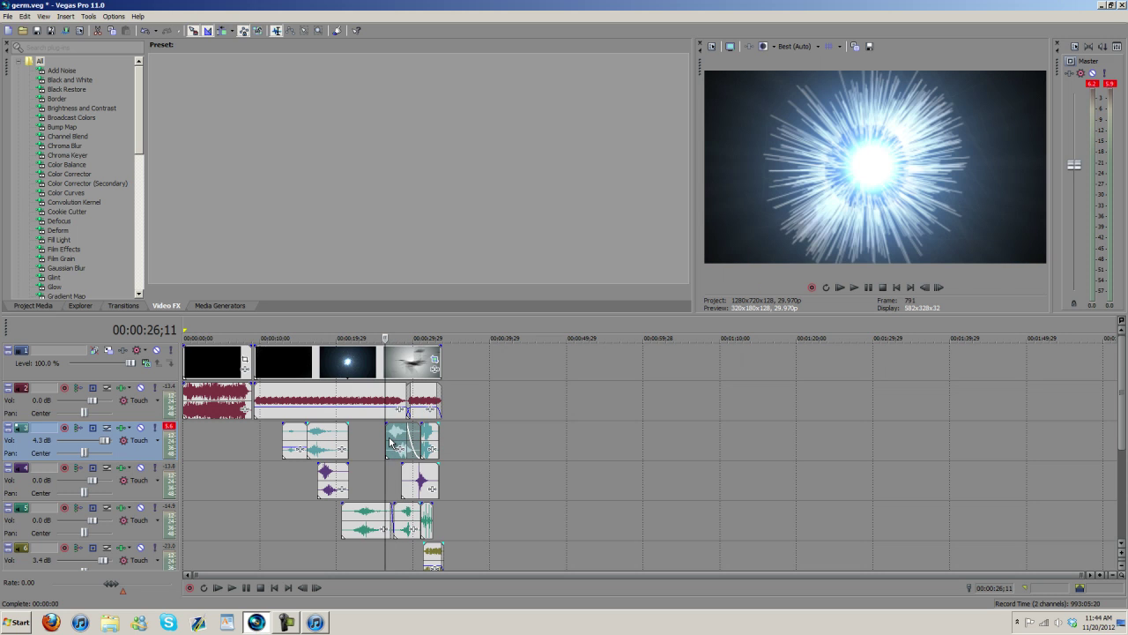